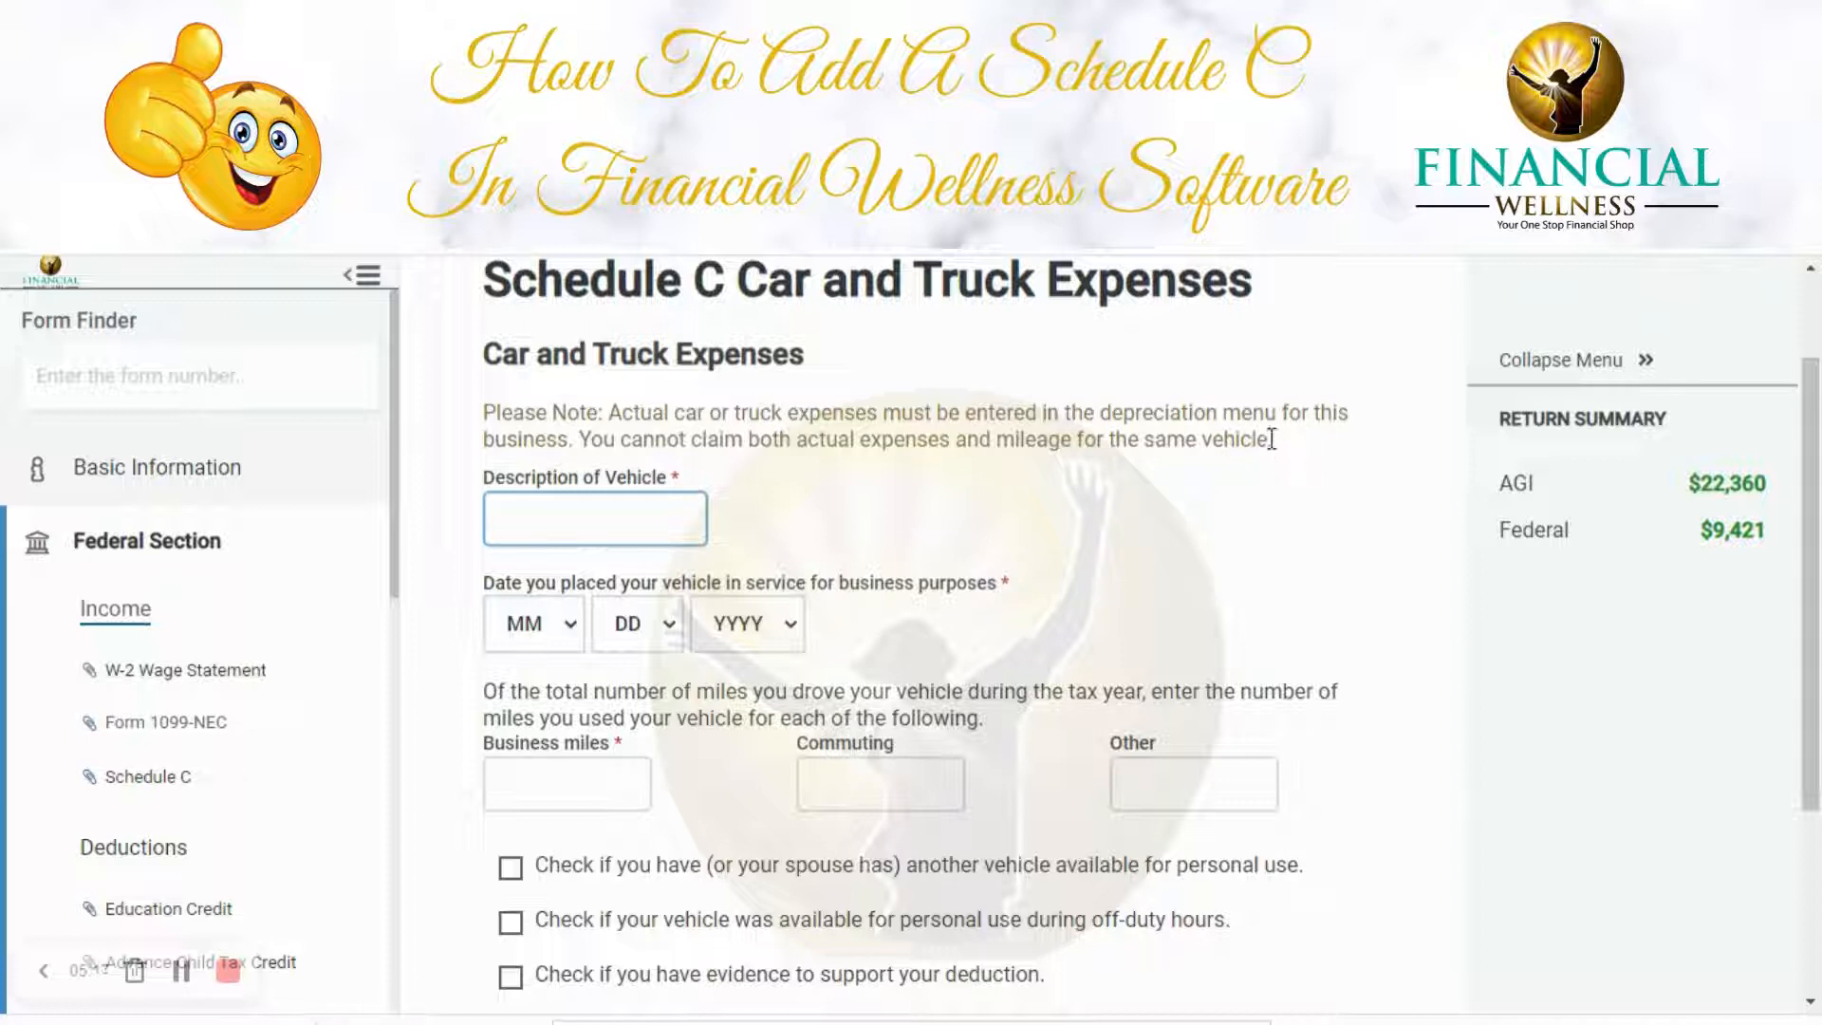
Review the Car and Truck Expenses form's note, vehicle description, service date, mileage fields and evidence checkboxes, and cancel the entry
left_click_drag(1269, 439, 566, 416)
left_click(1374, 356)
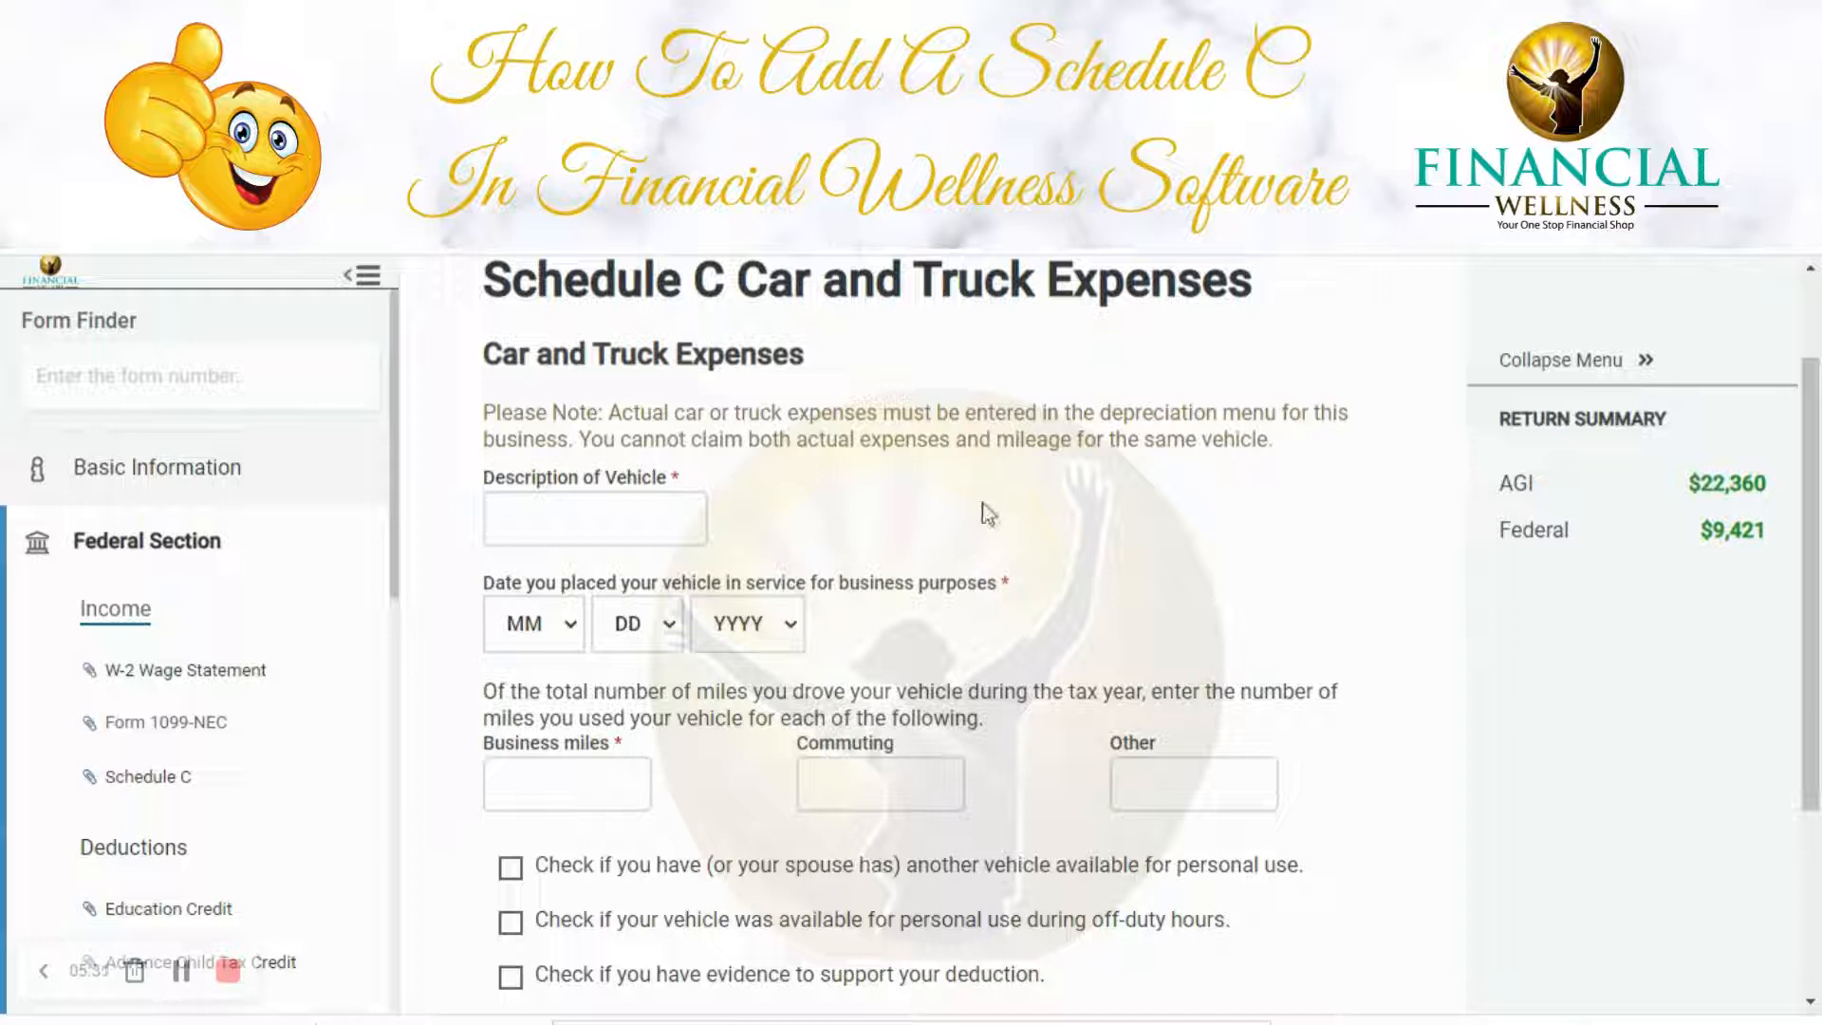
left_click(636, 521)
left_click(1192, 499)
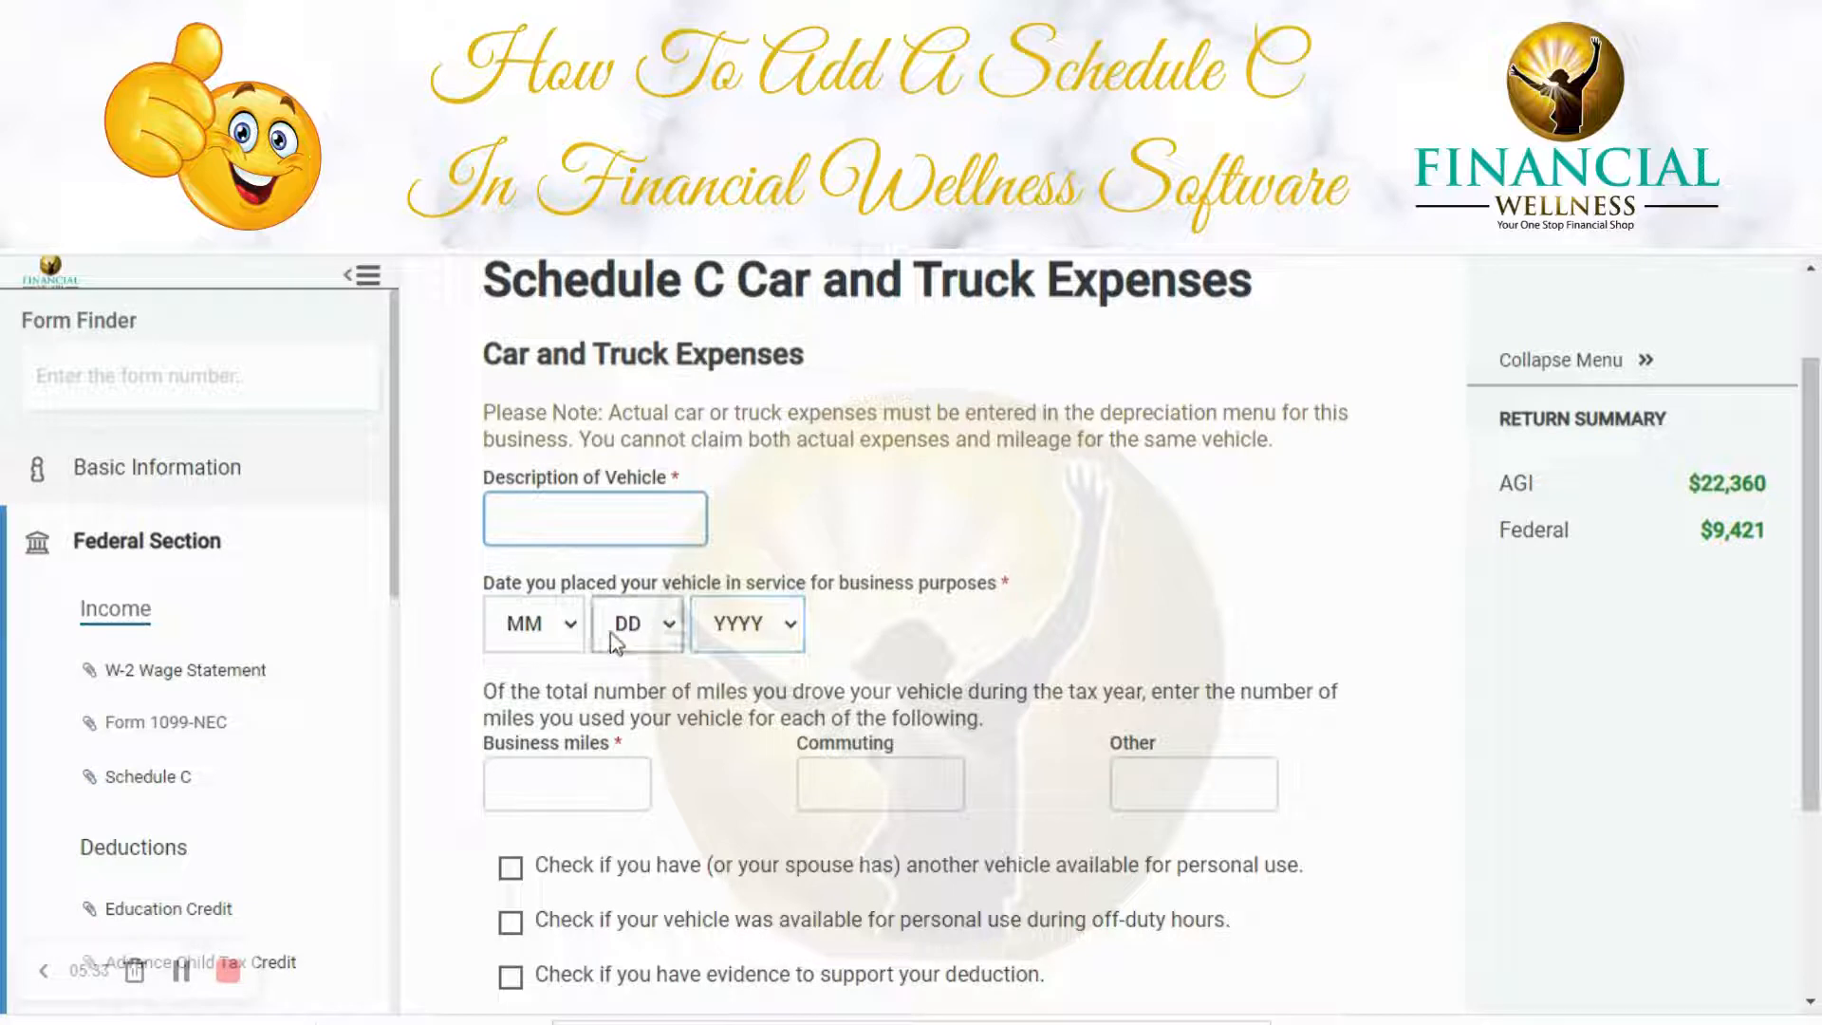
scroll(698, 702, "down", 1)
left_click(579, 651)
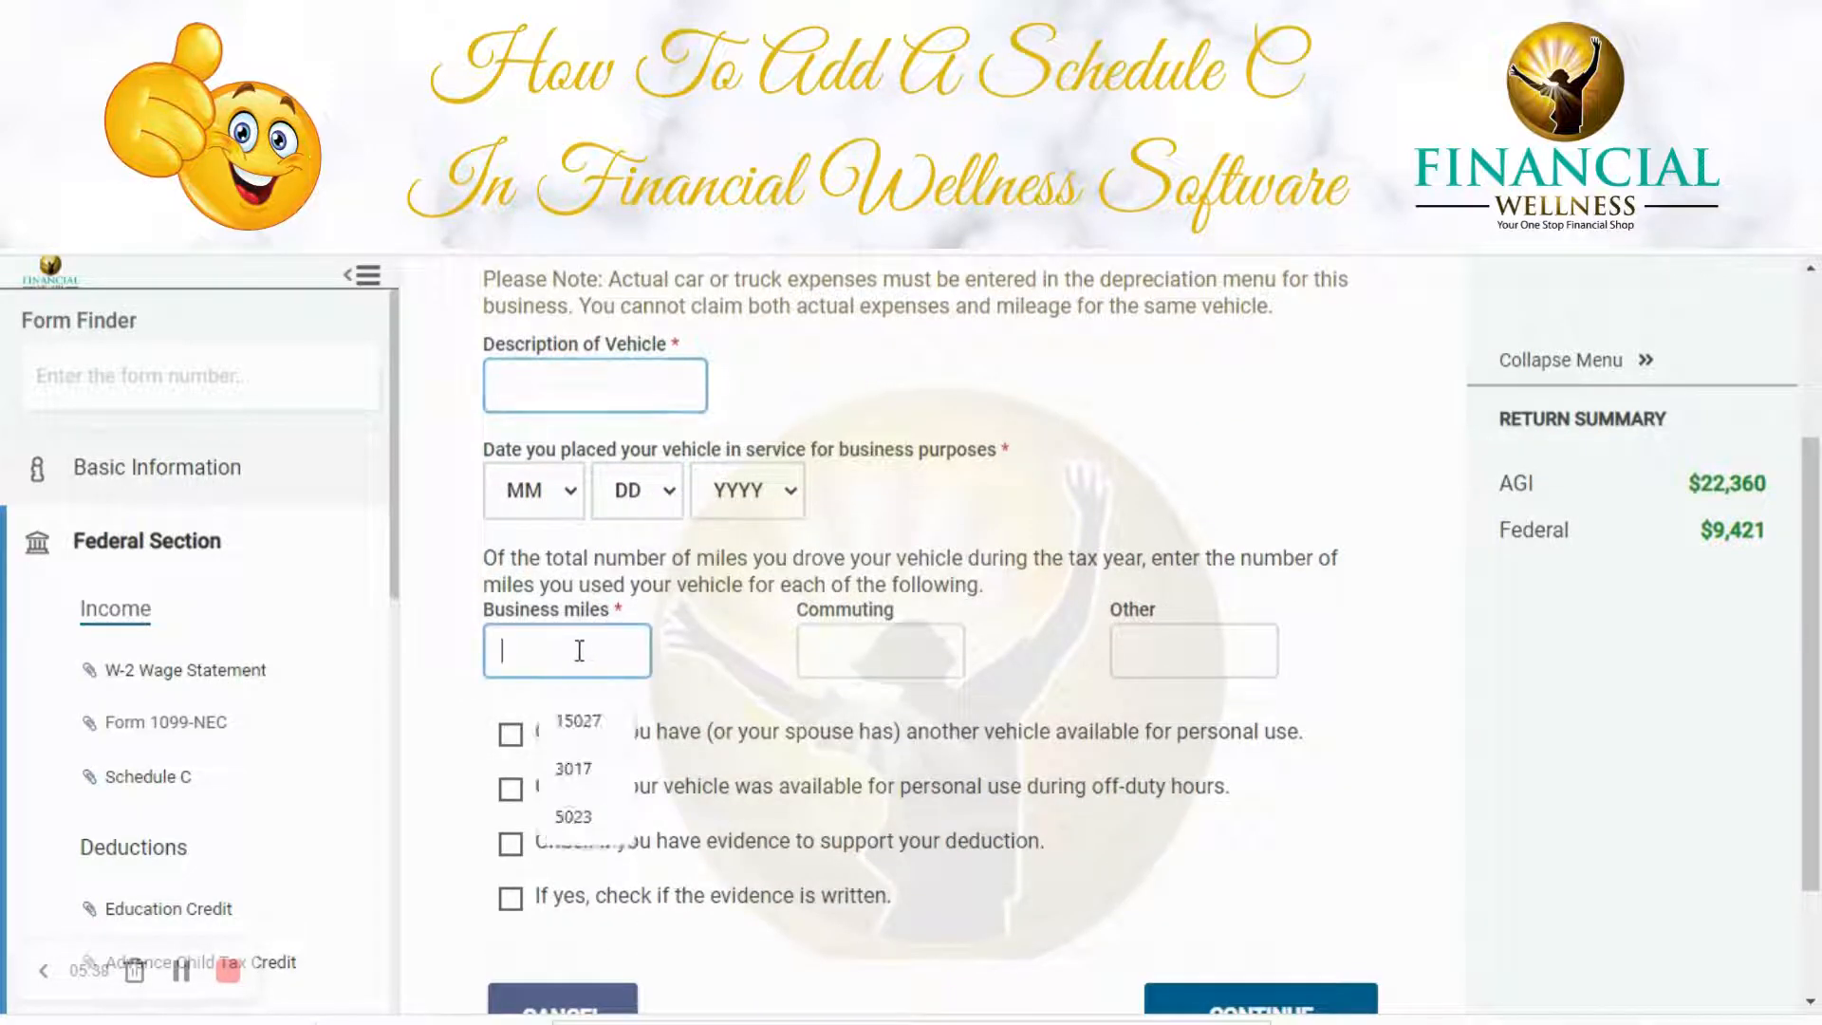
left_click(671, 630)
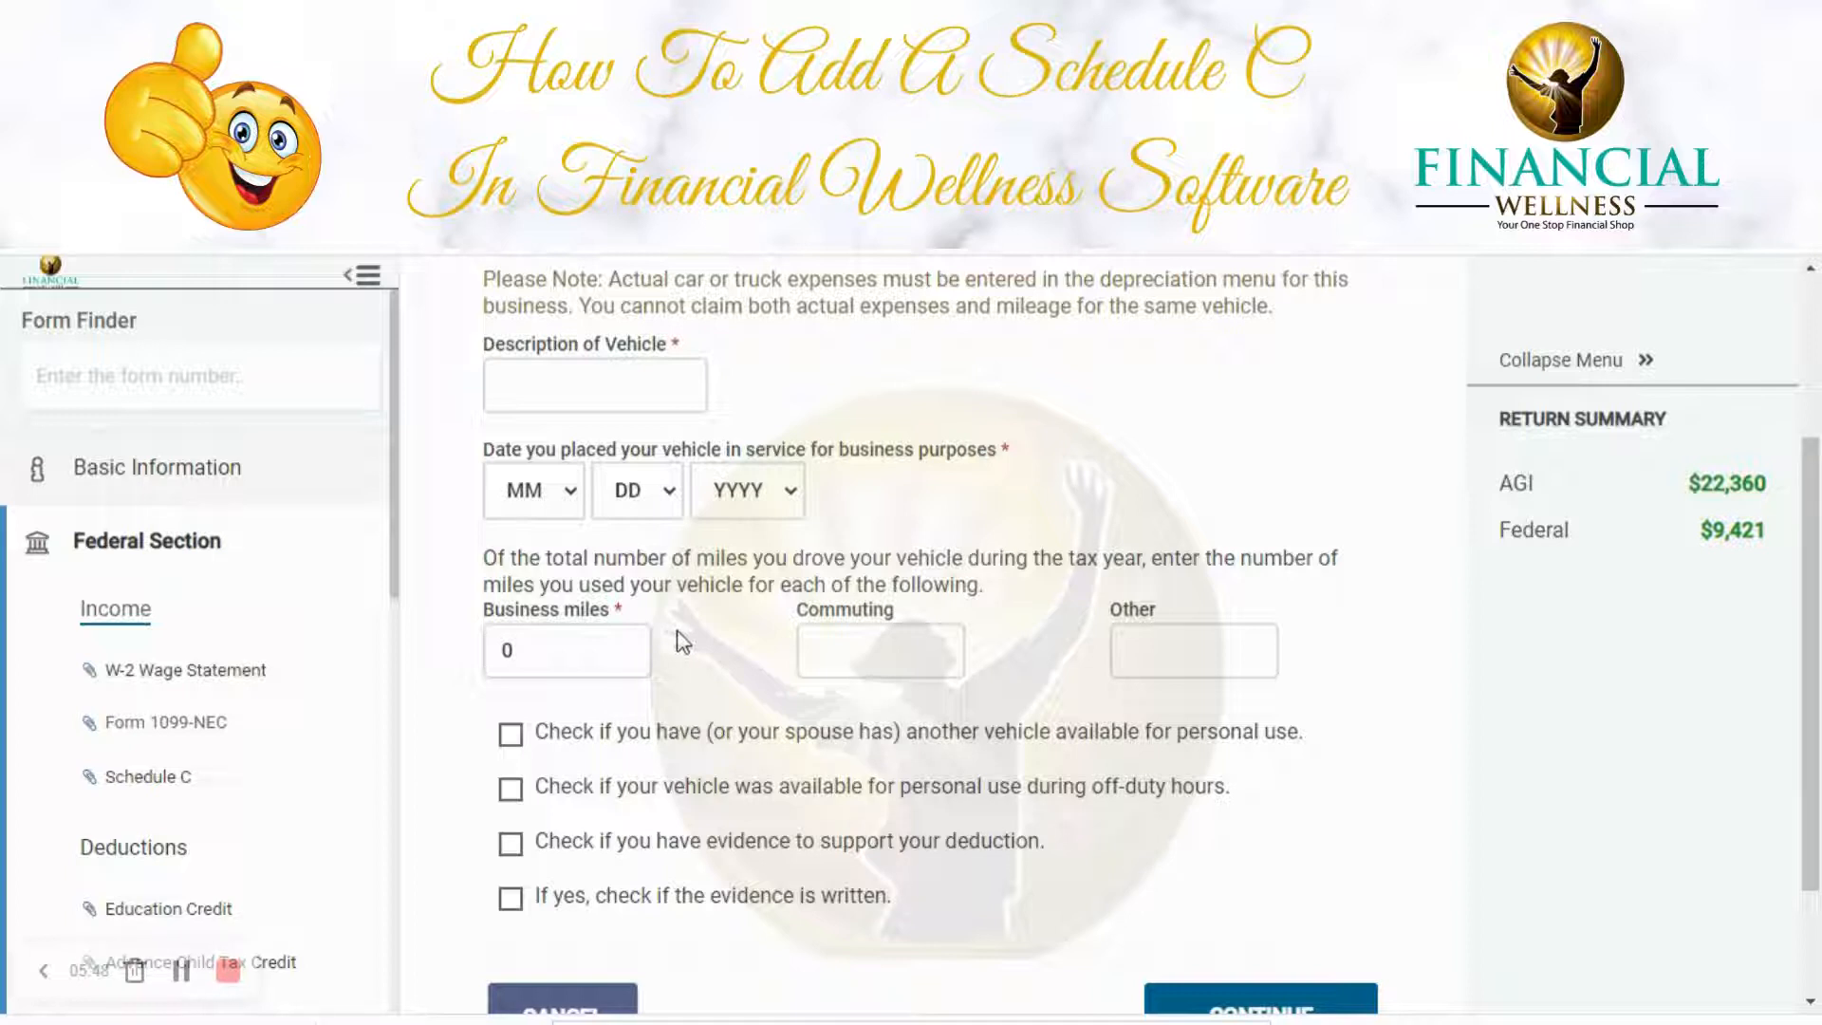
scroll(673, 630, "down", 2)
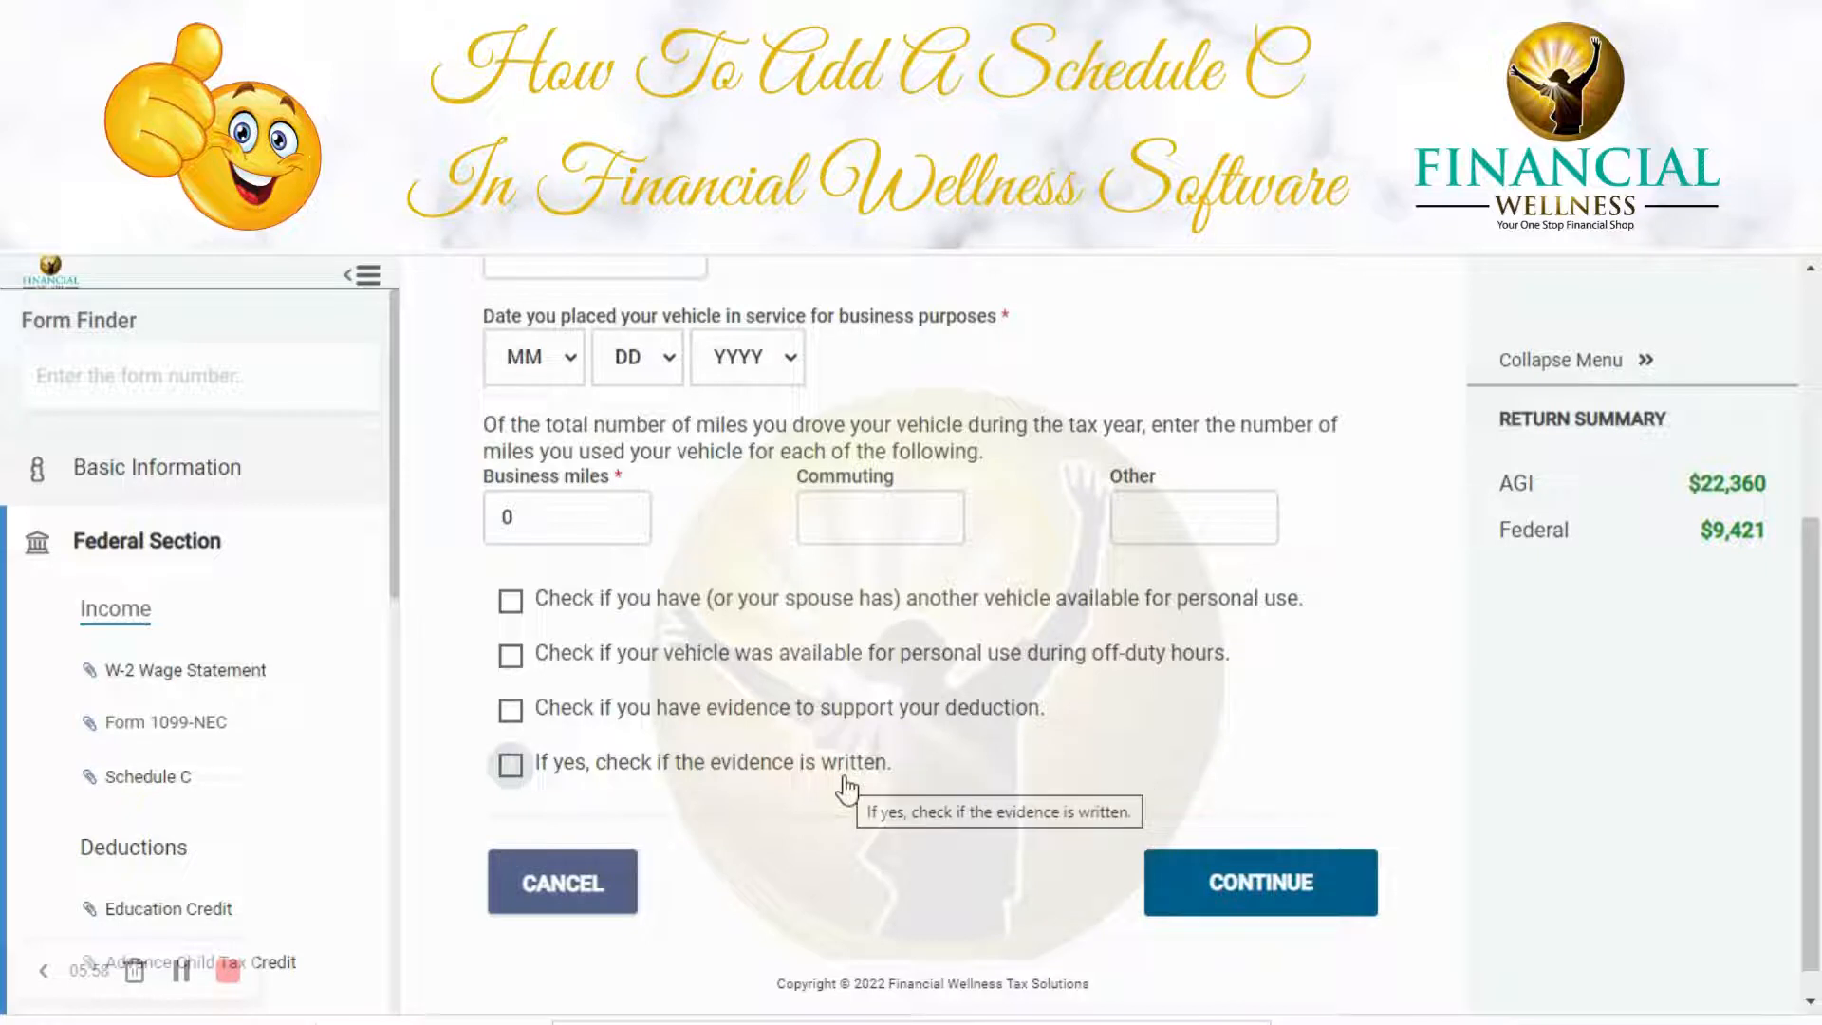
left_click(590, 883)
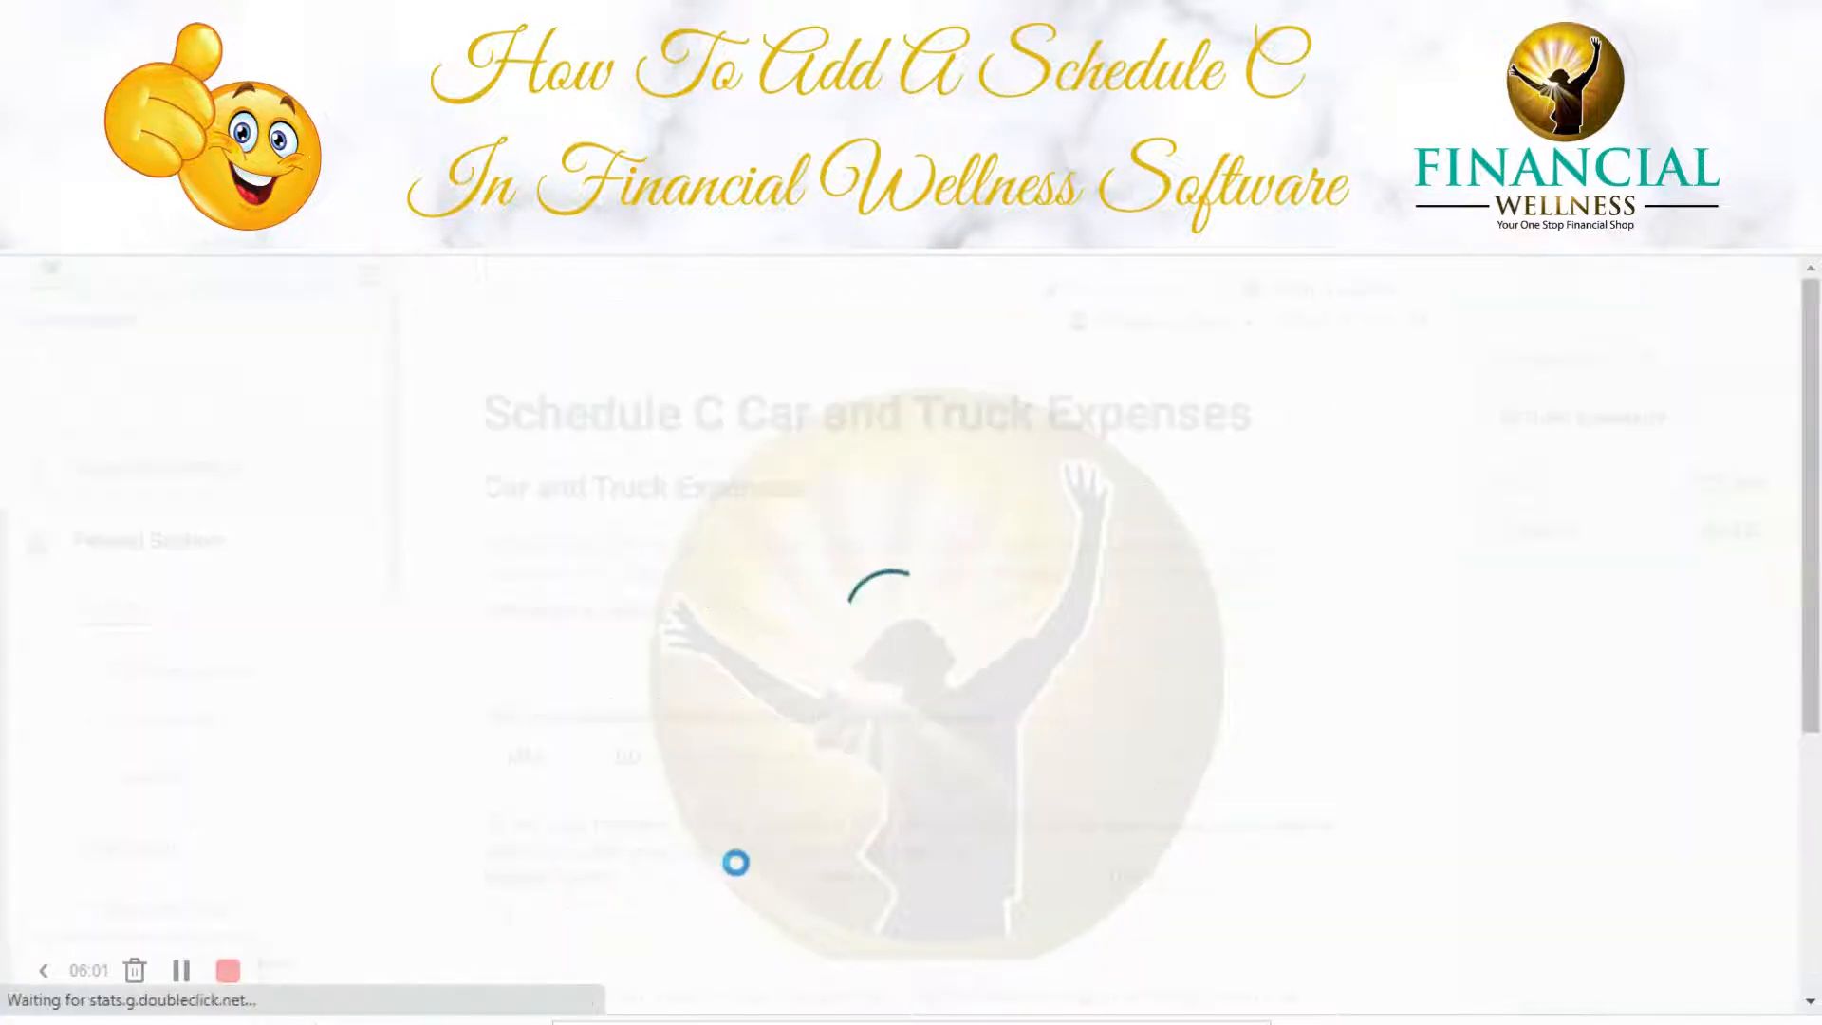
Open a new asset entry under Assets in the Schedule C Depreciation section (Form 4562)
scroll(721, 862, "down", 1)
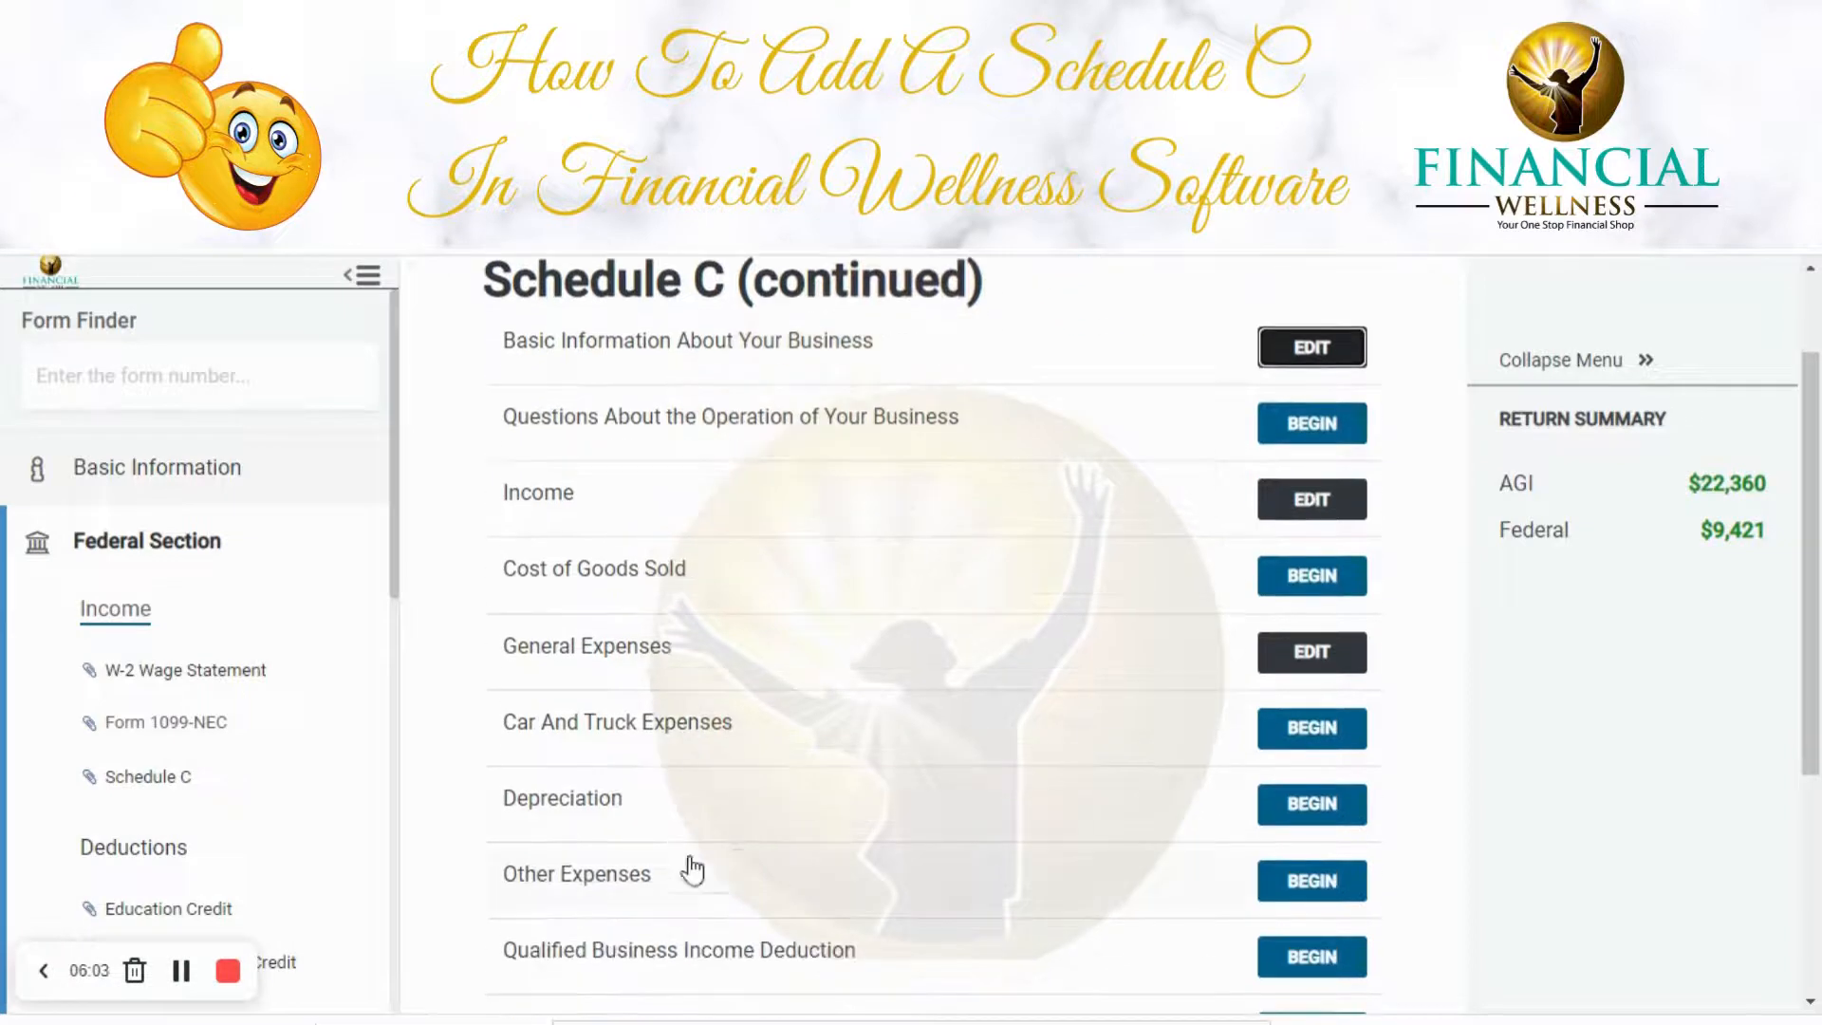
left_click(1319, 800)
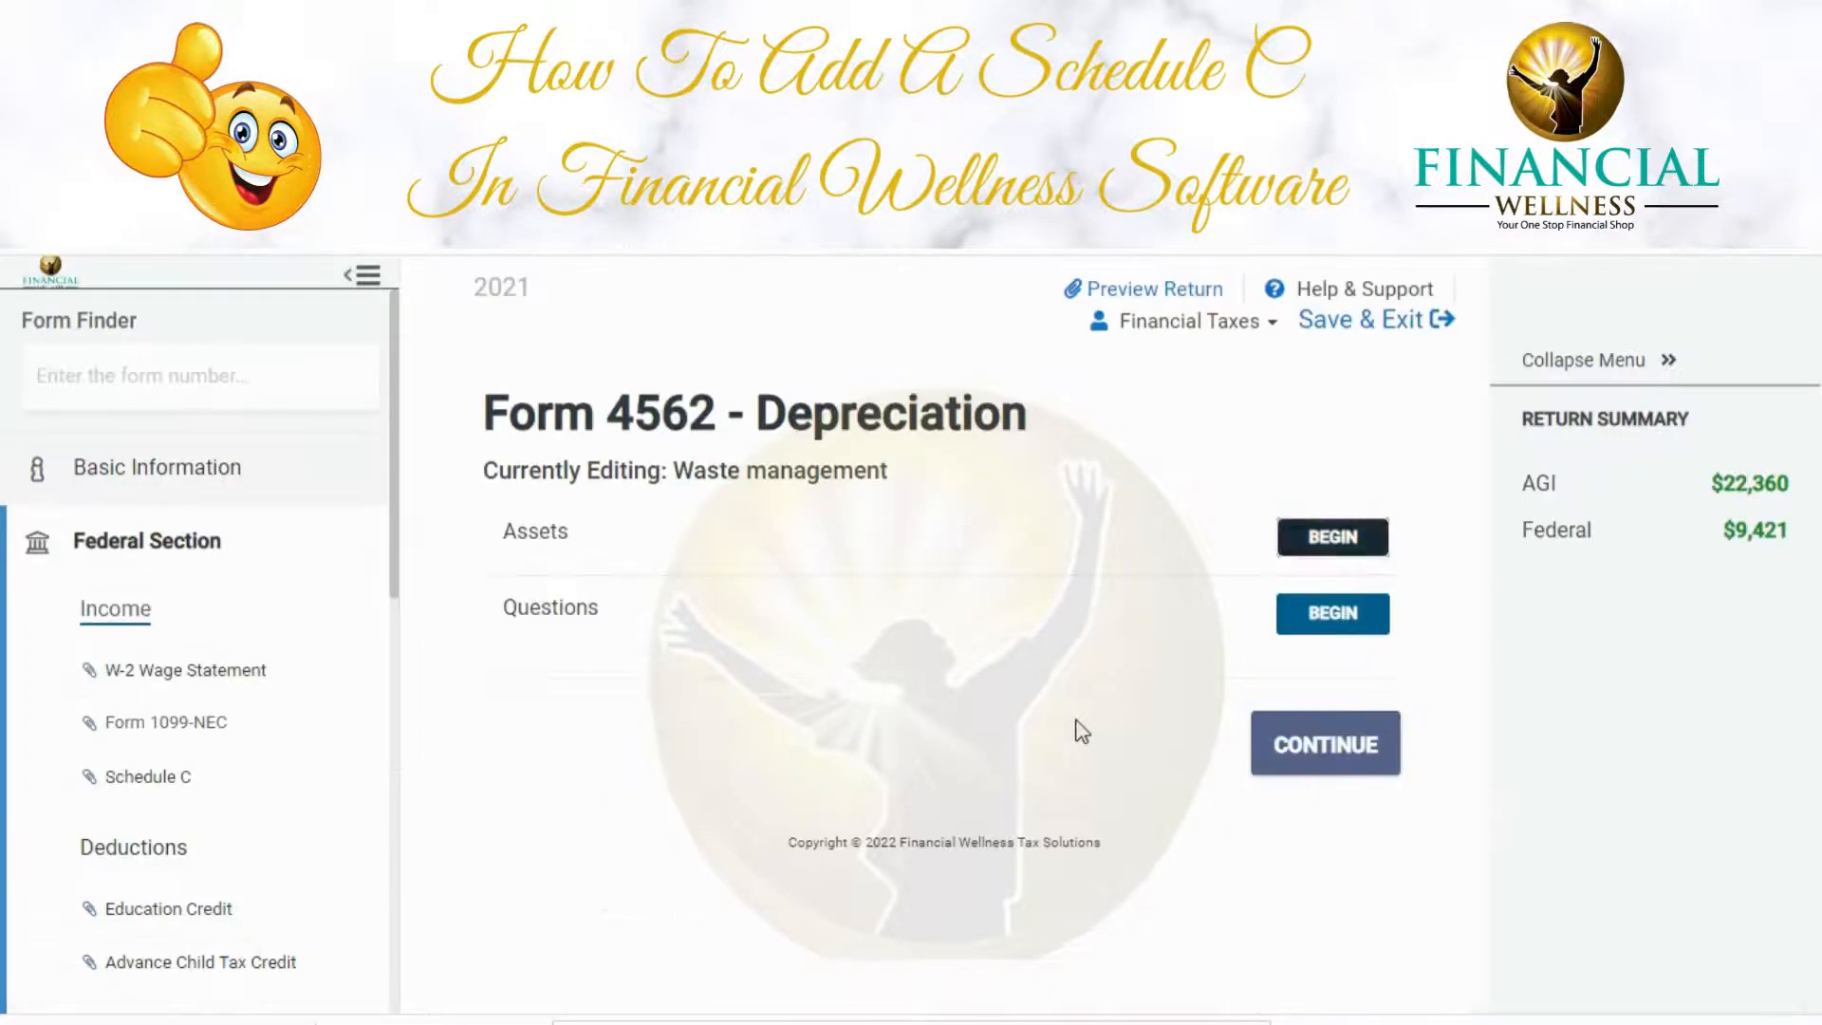
left_click(1333, 541)
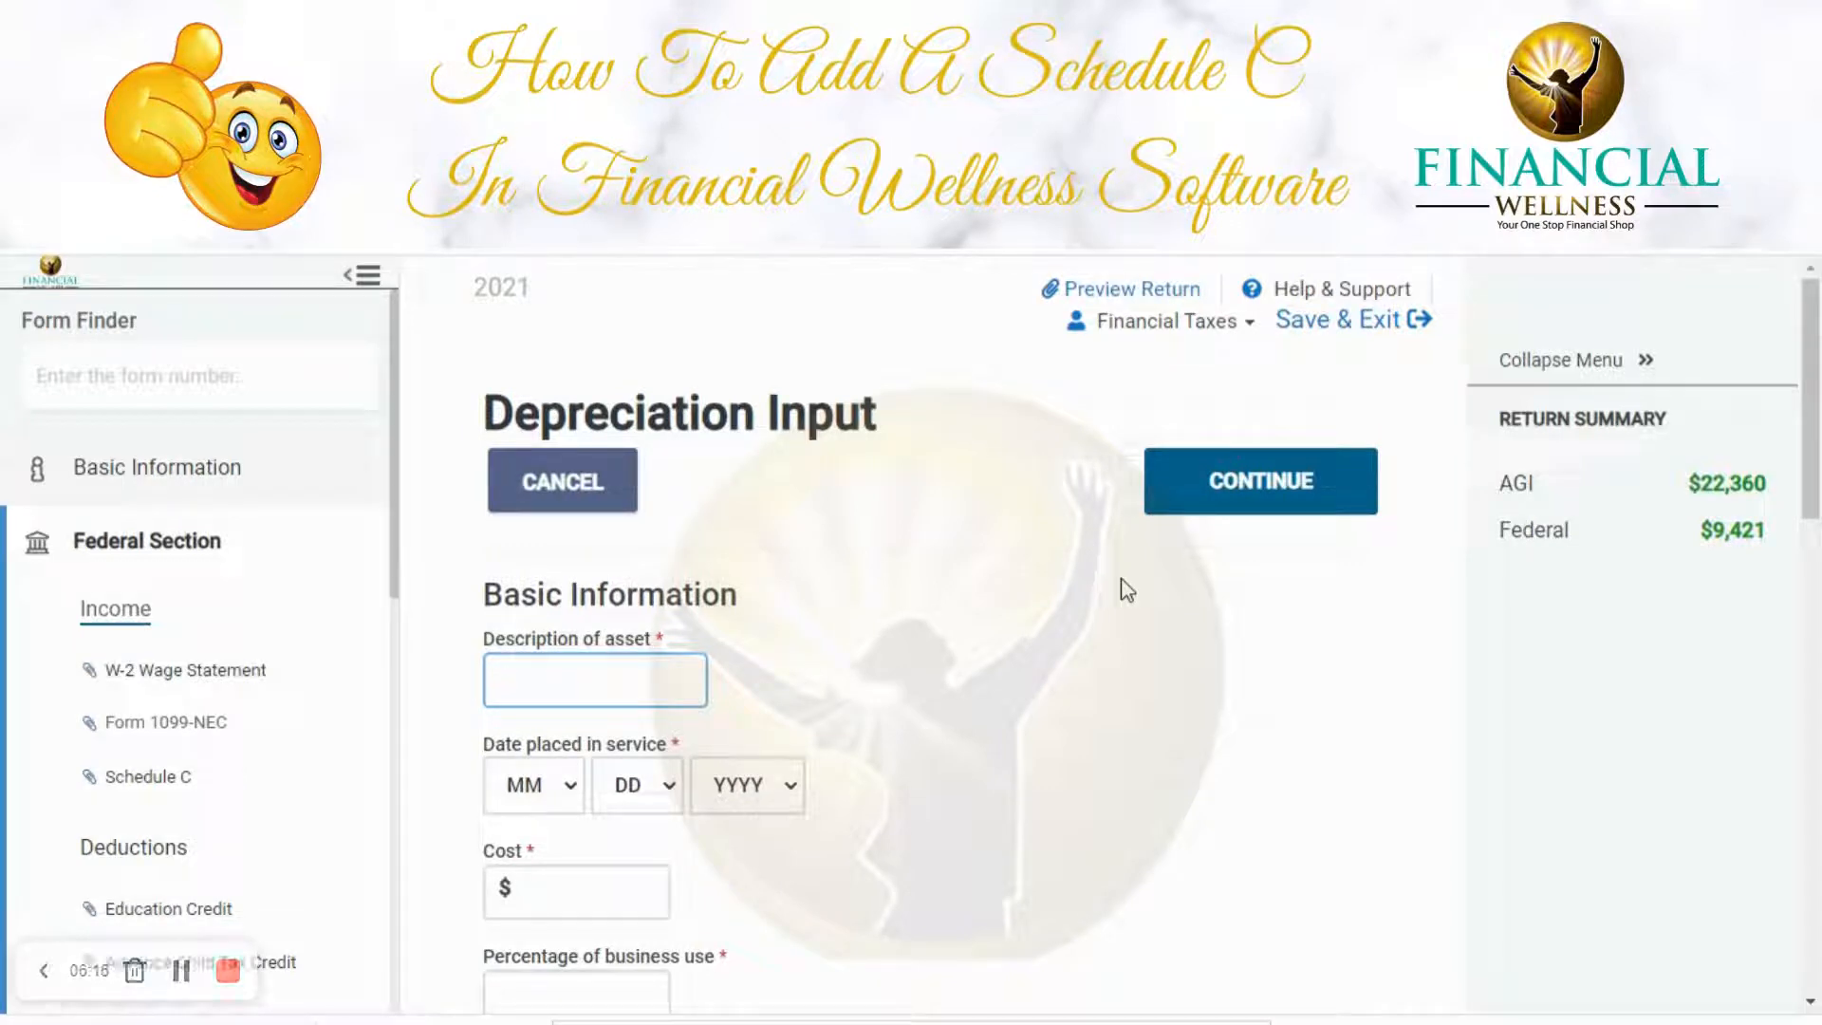
Examine the Depreciation Input fields from cost and business use through listed property, cancel the entry and return to the Schedule C sections
scroll(1128, 591, "down", 1)
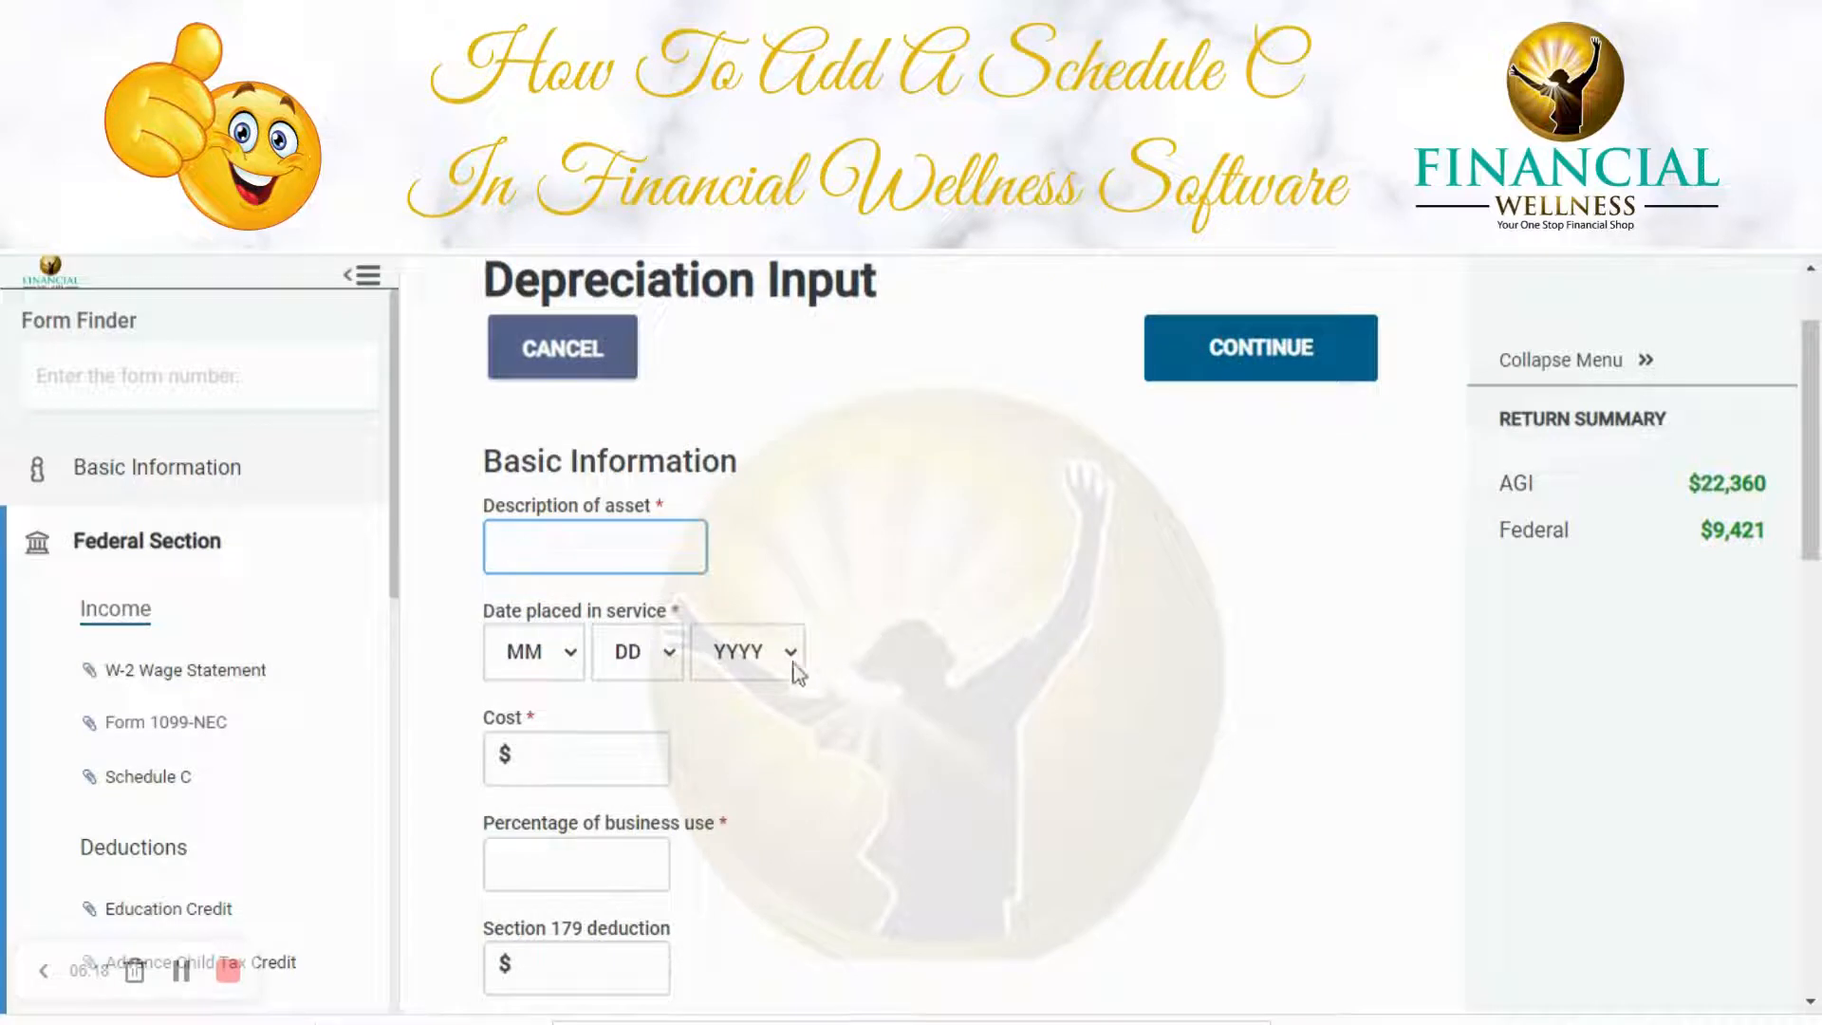
scroll(958, 679, "down", 2)
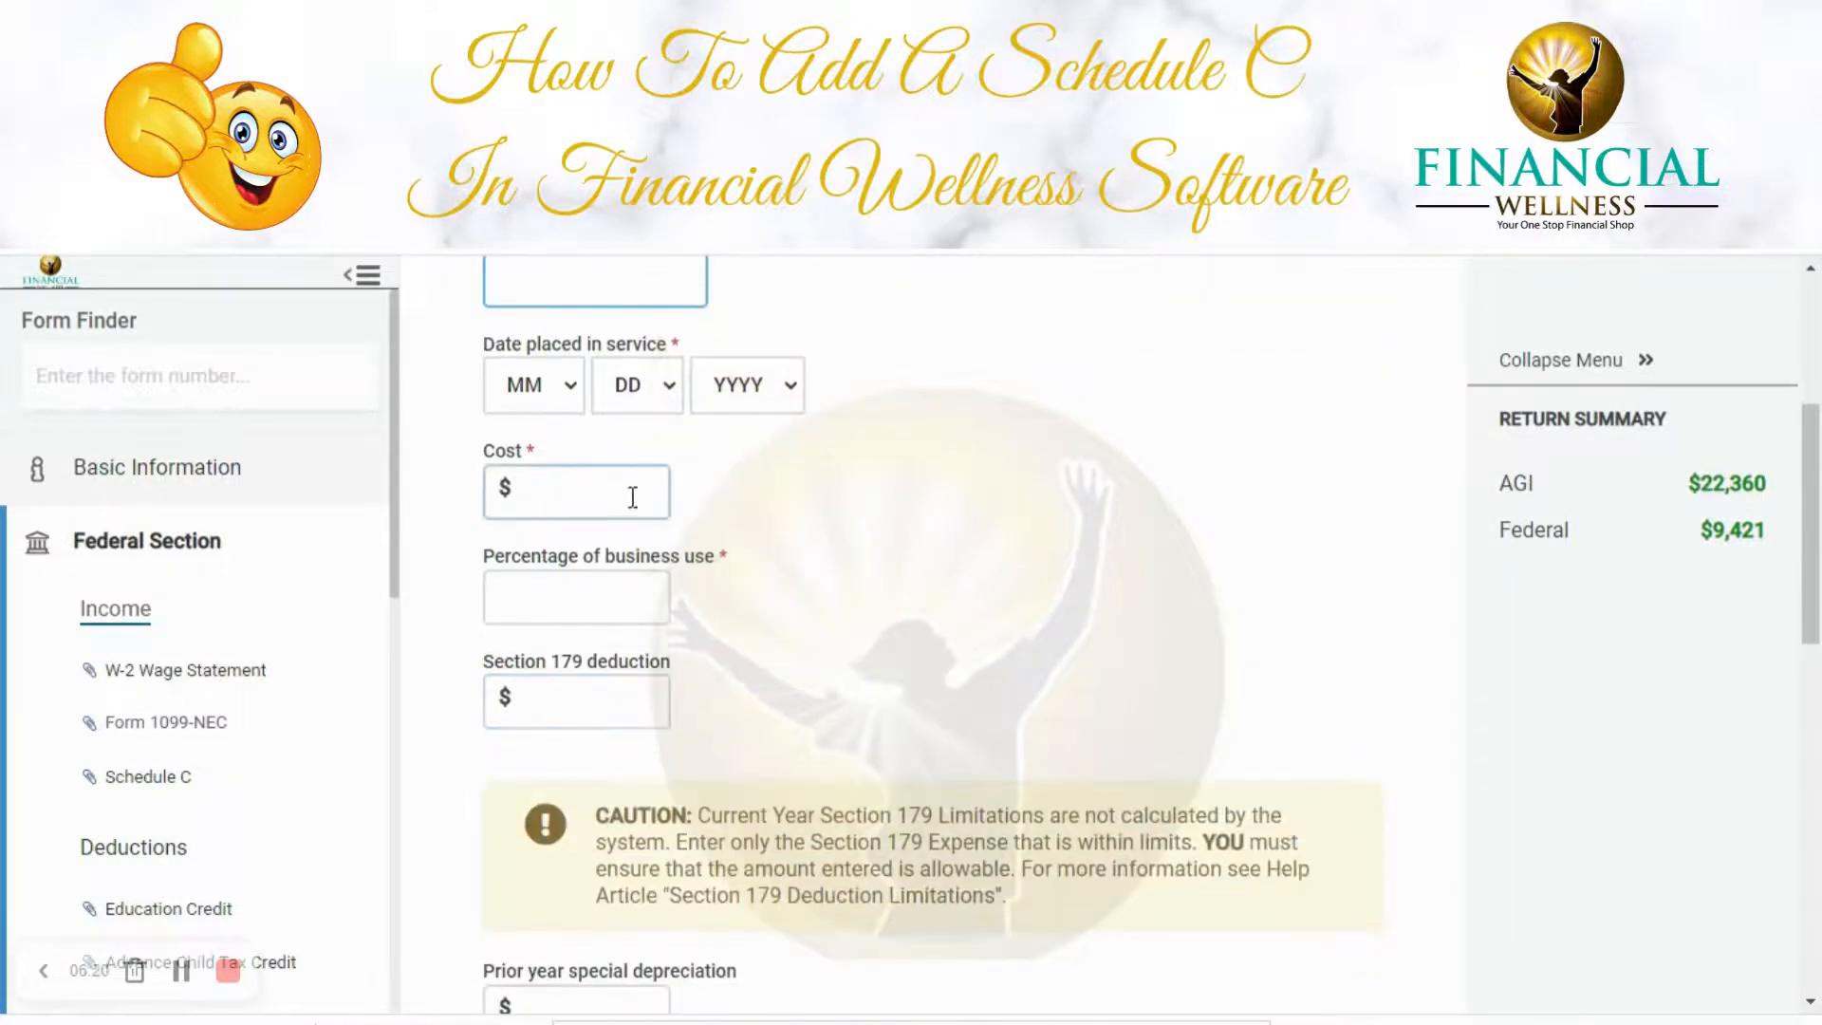
left_click(610, 601)
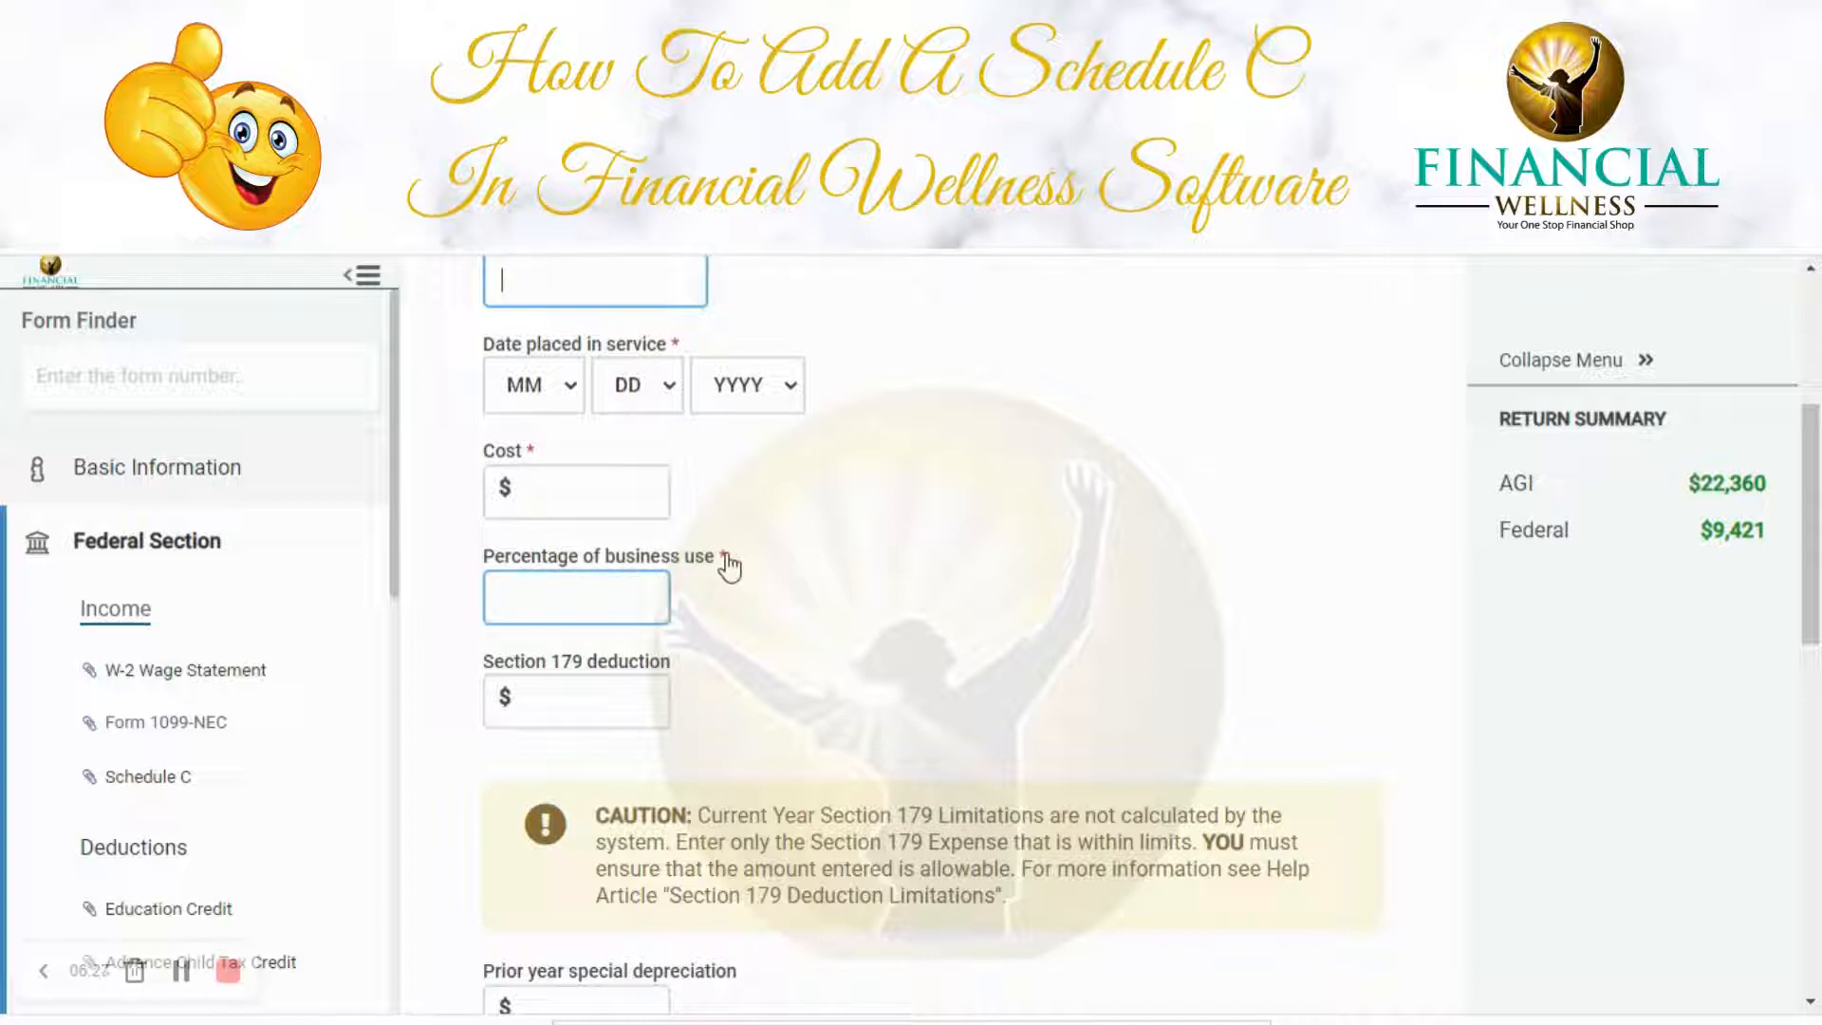
scroll(882, 546, "down", 3)
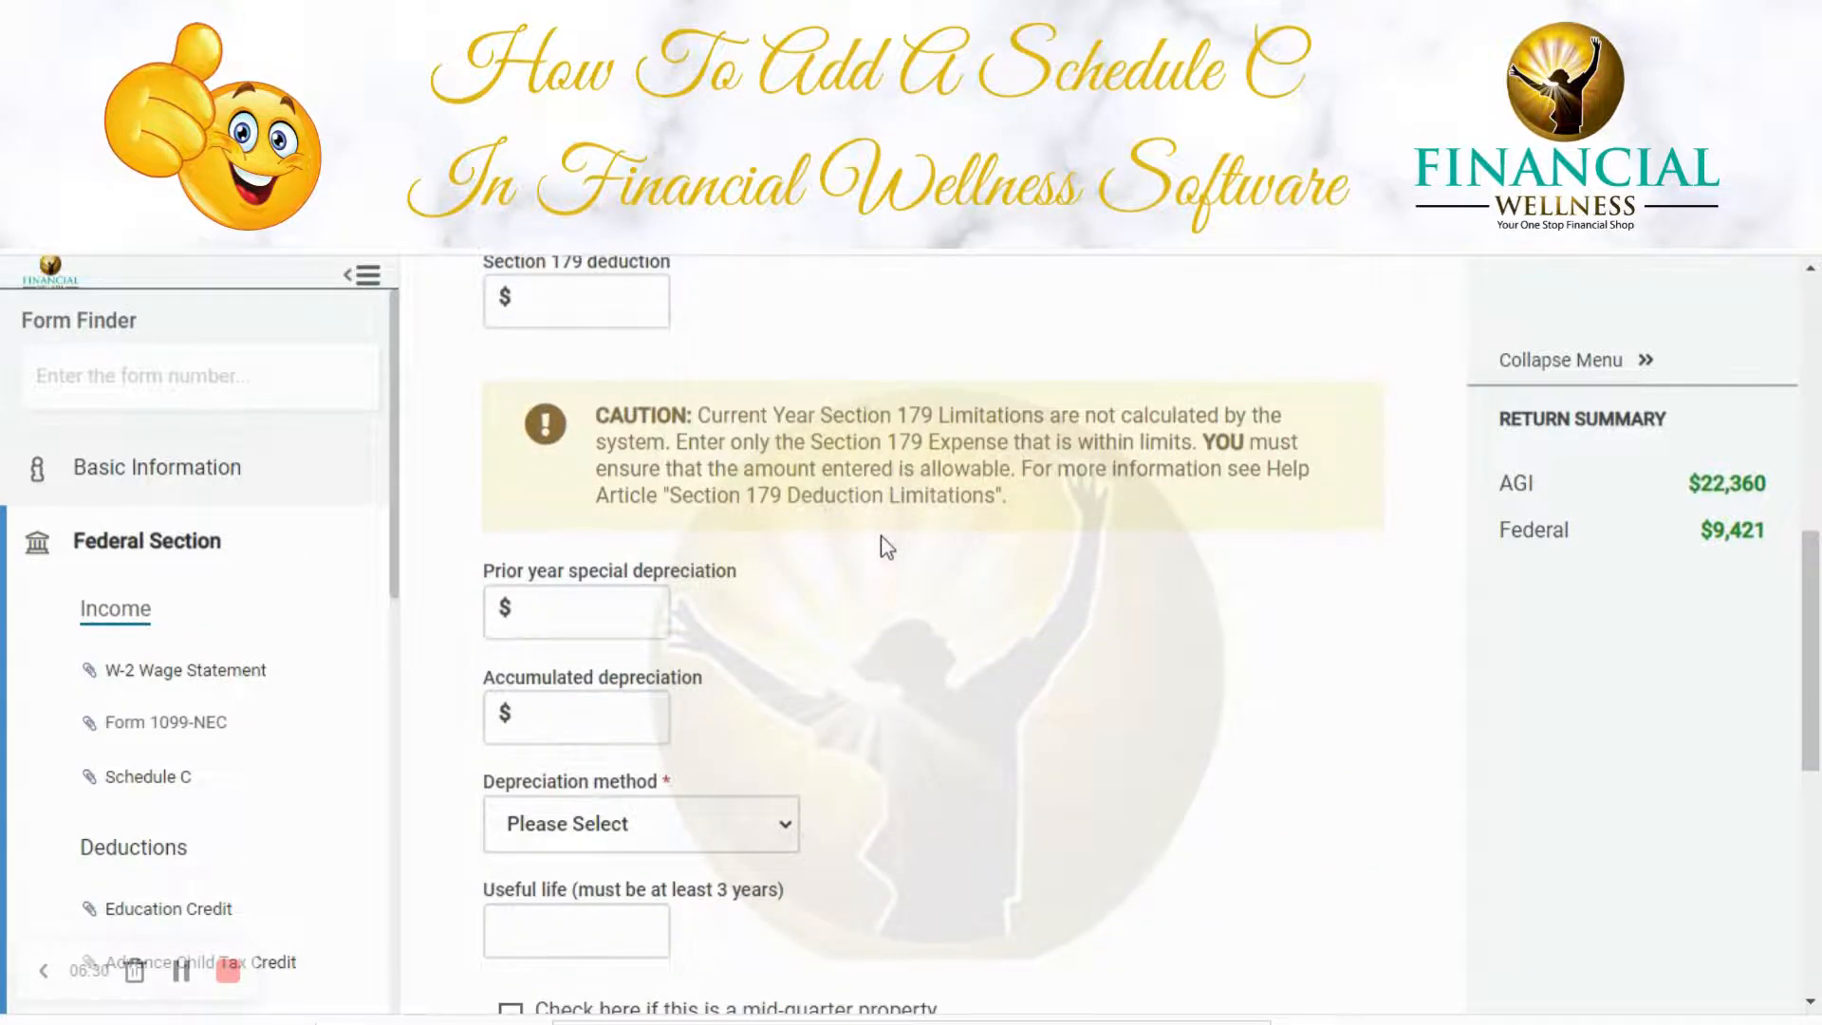
scroll(884, 547, "down", 2)
left_click(610, 452)
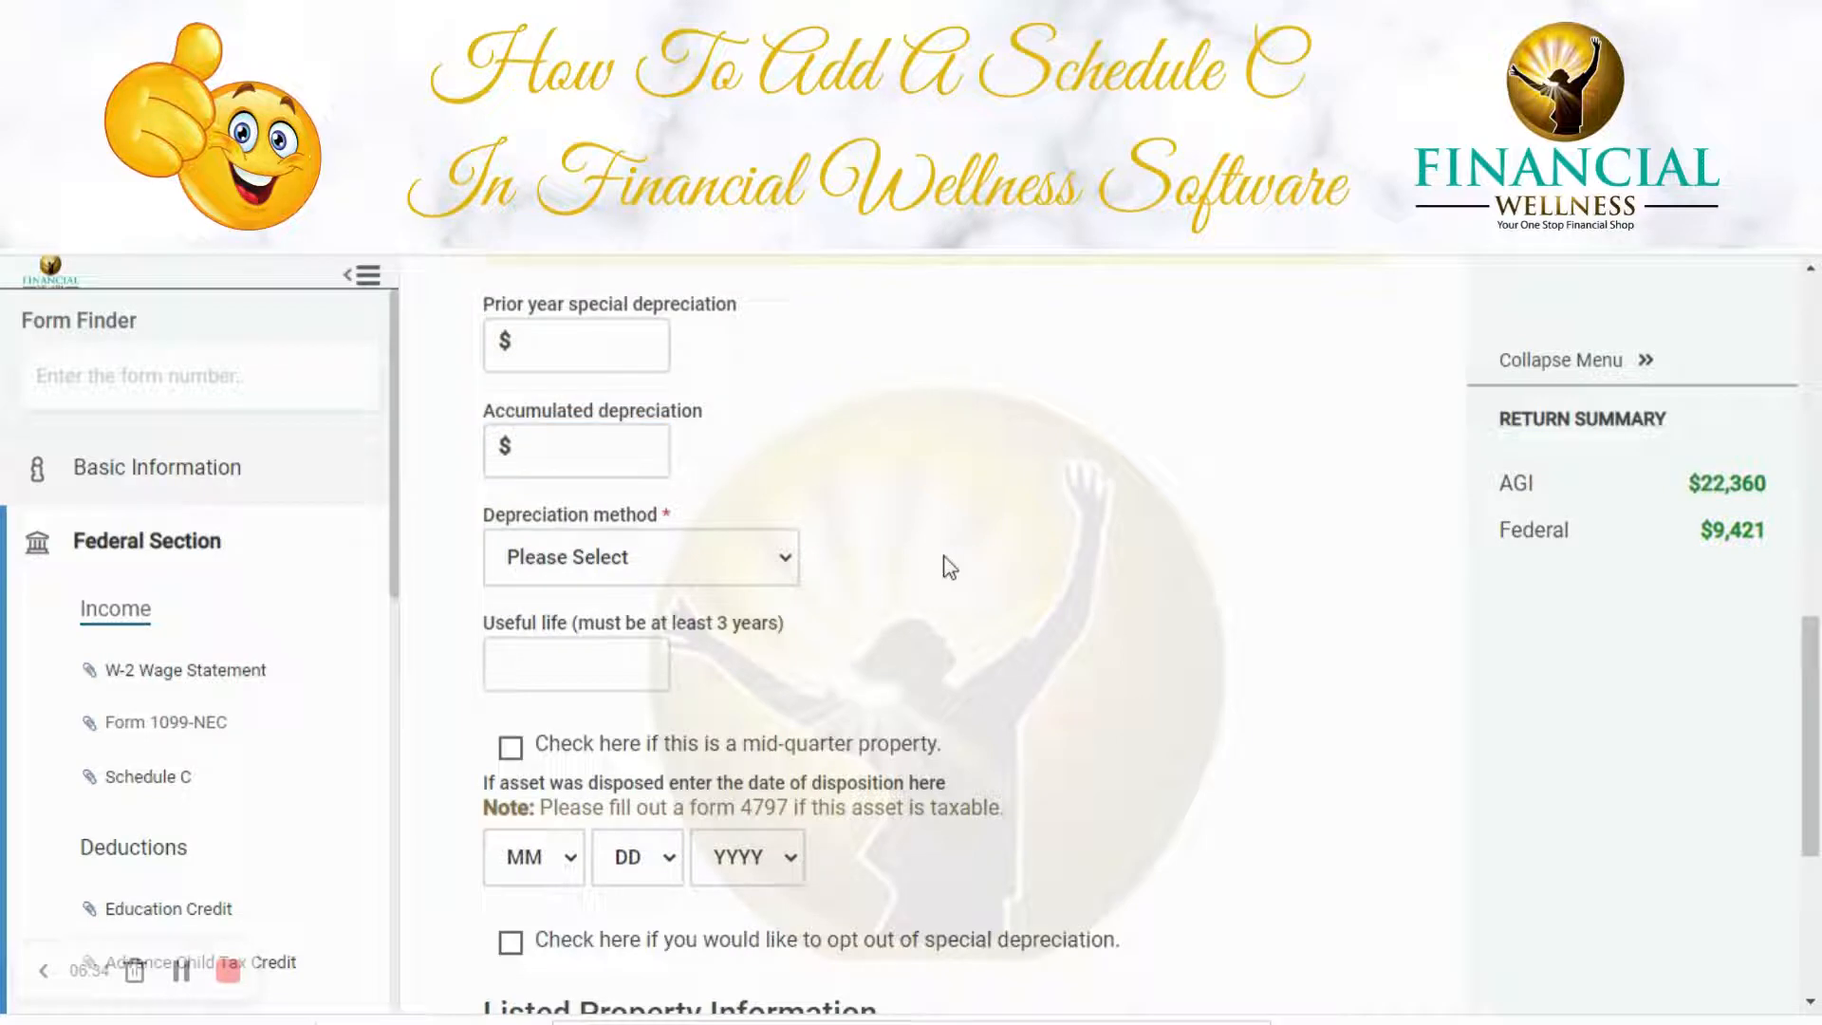
scroll(949, 566, "down", 3)
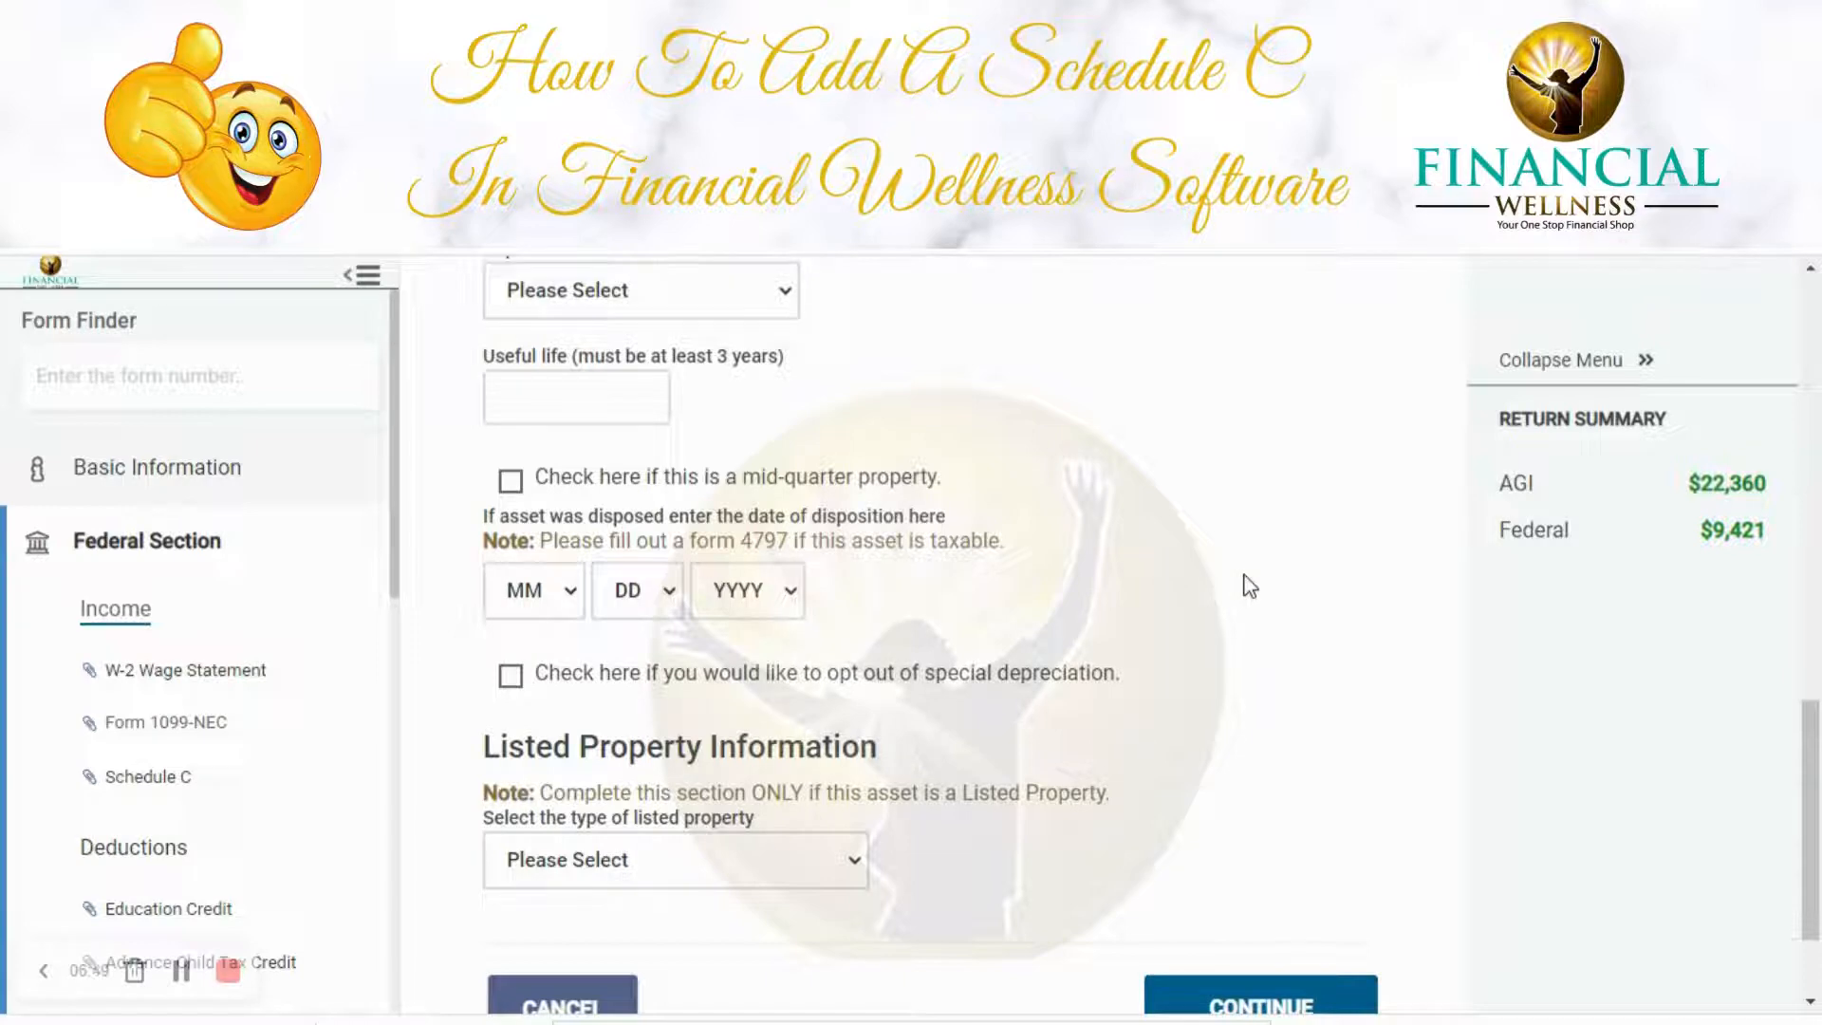
scroll(1249, 586, "up", 3)
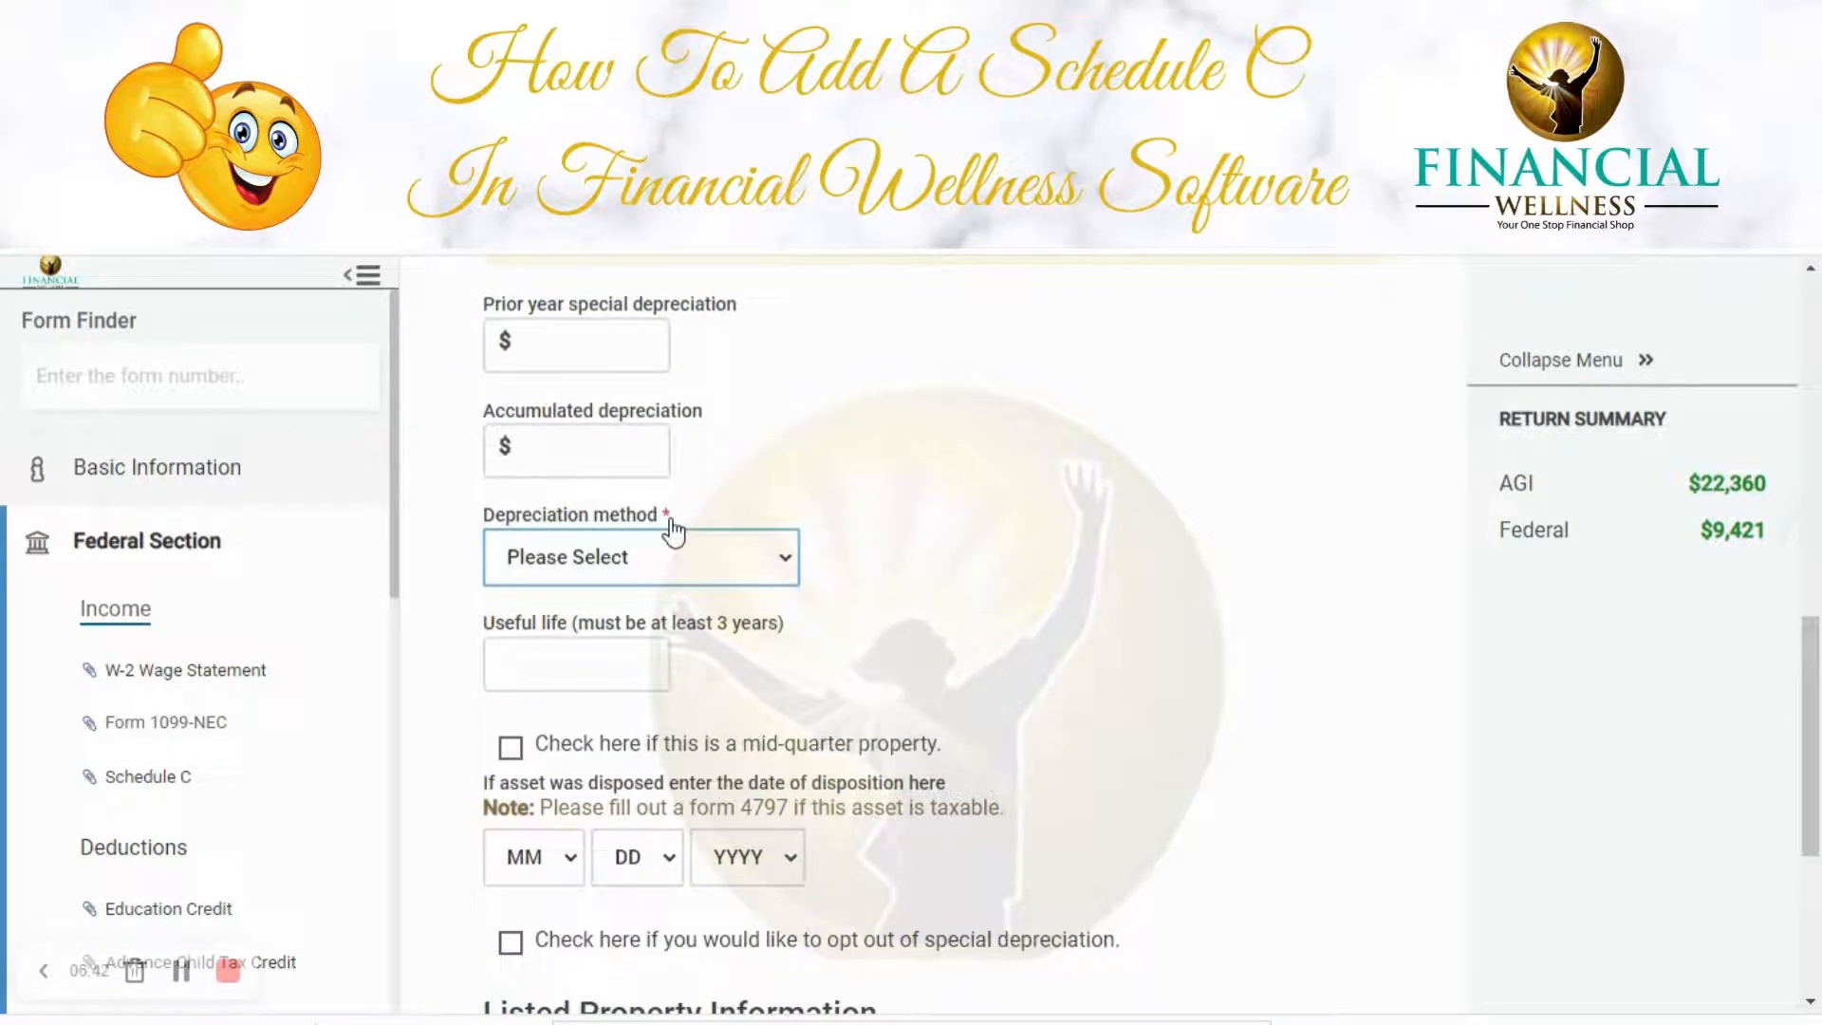
scroll(1230, 607, "down", 3)
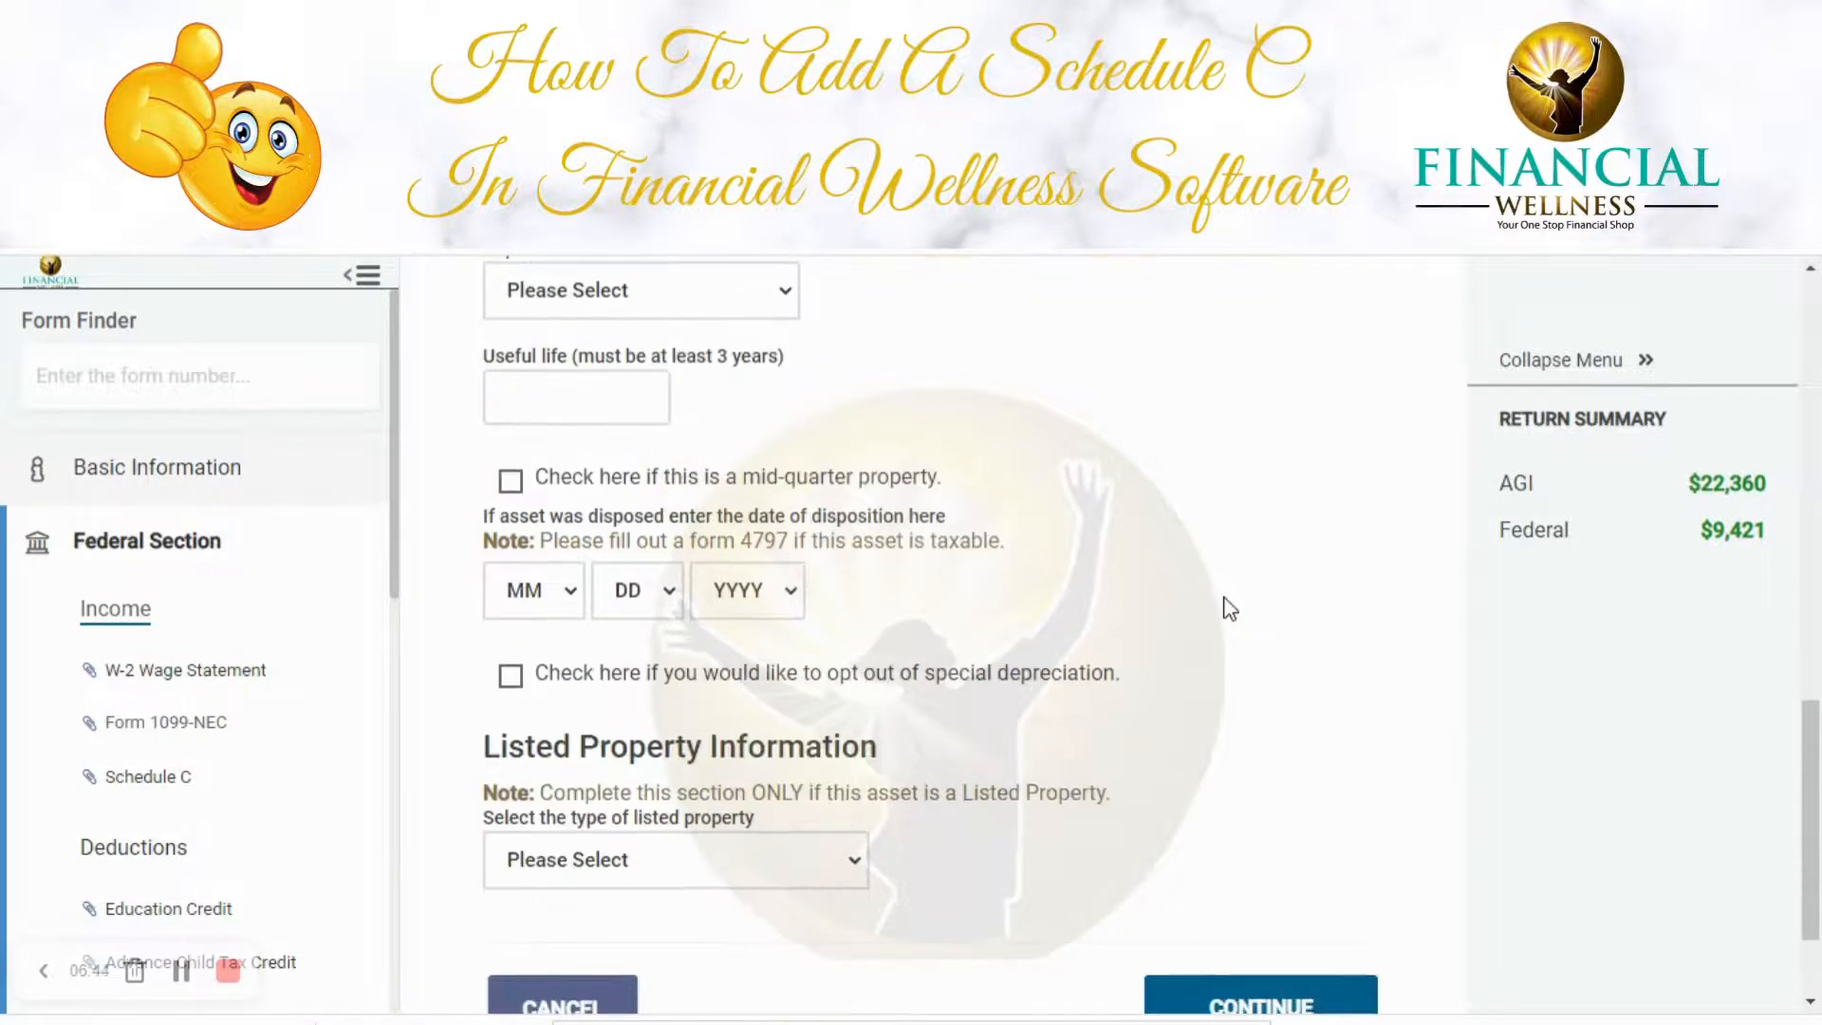
scroll(1230, 607, "down", 2)
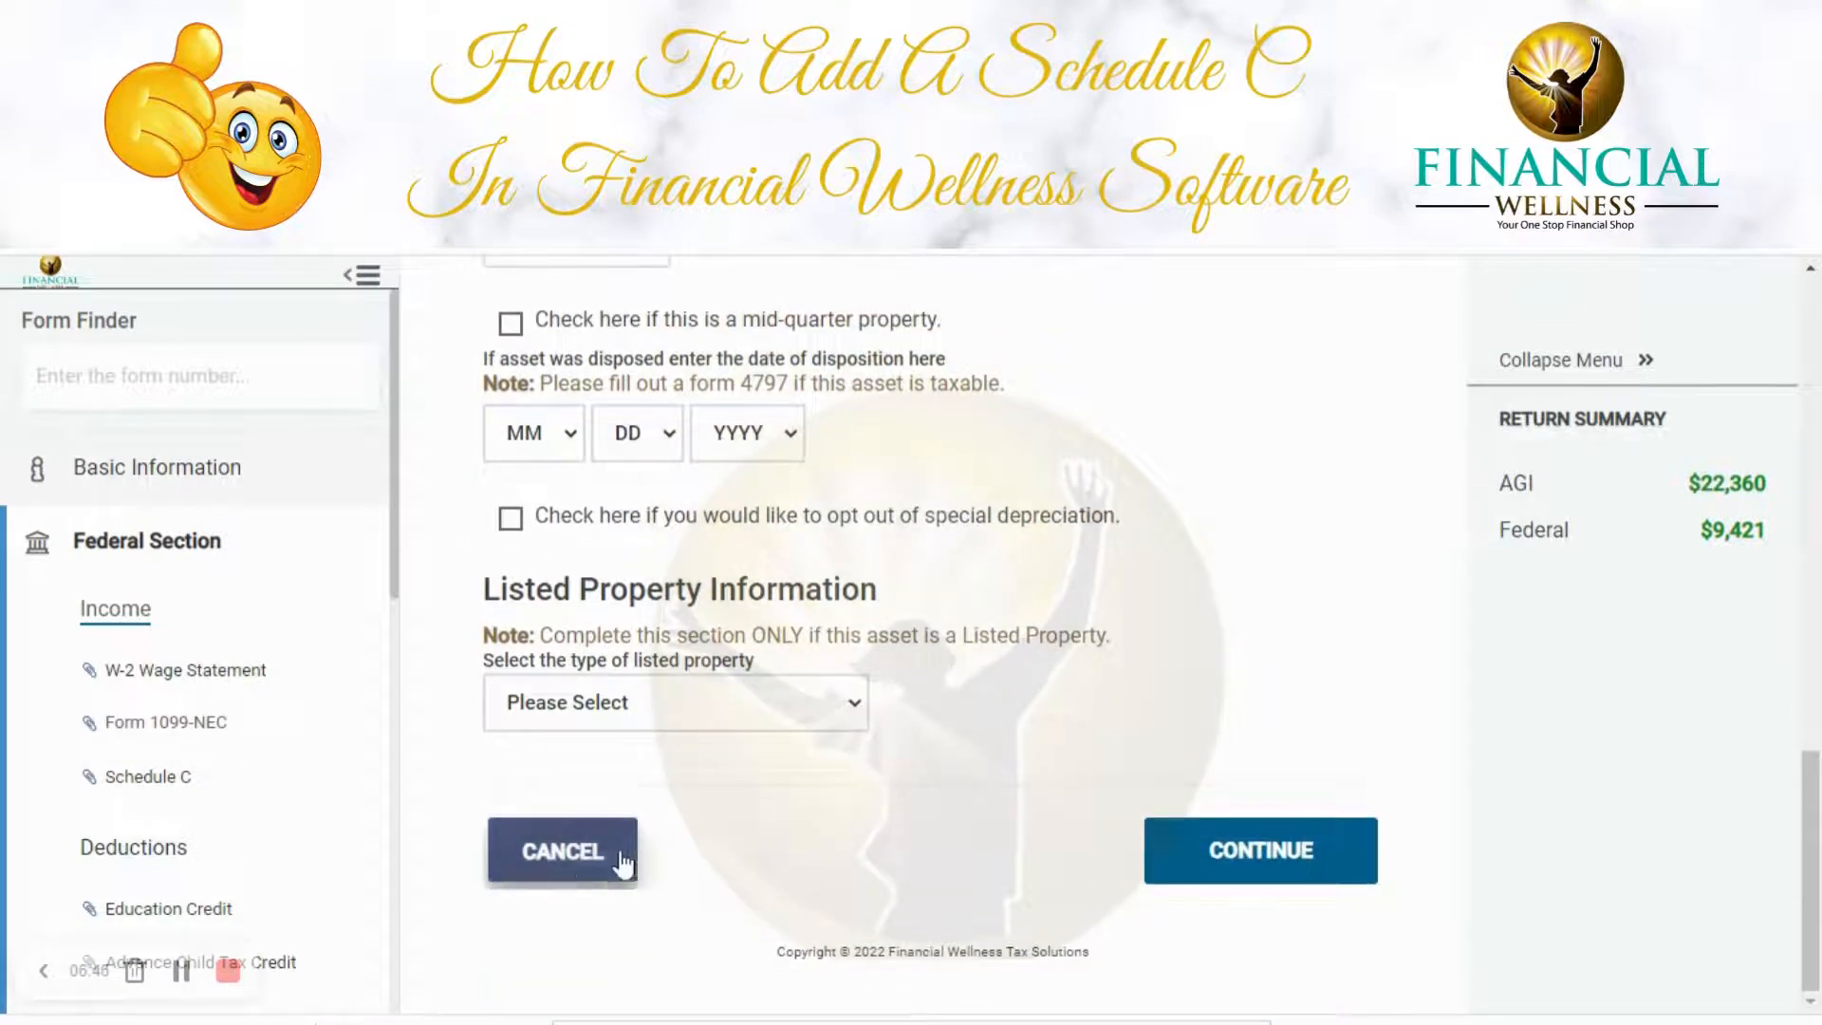
left_click(585, 870)
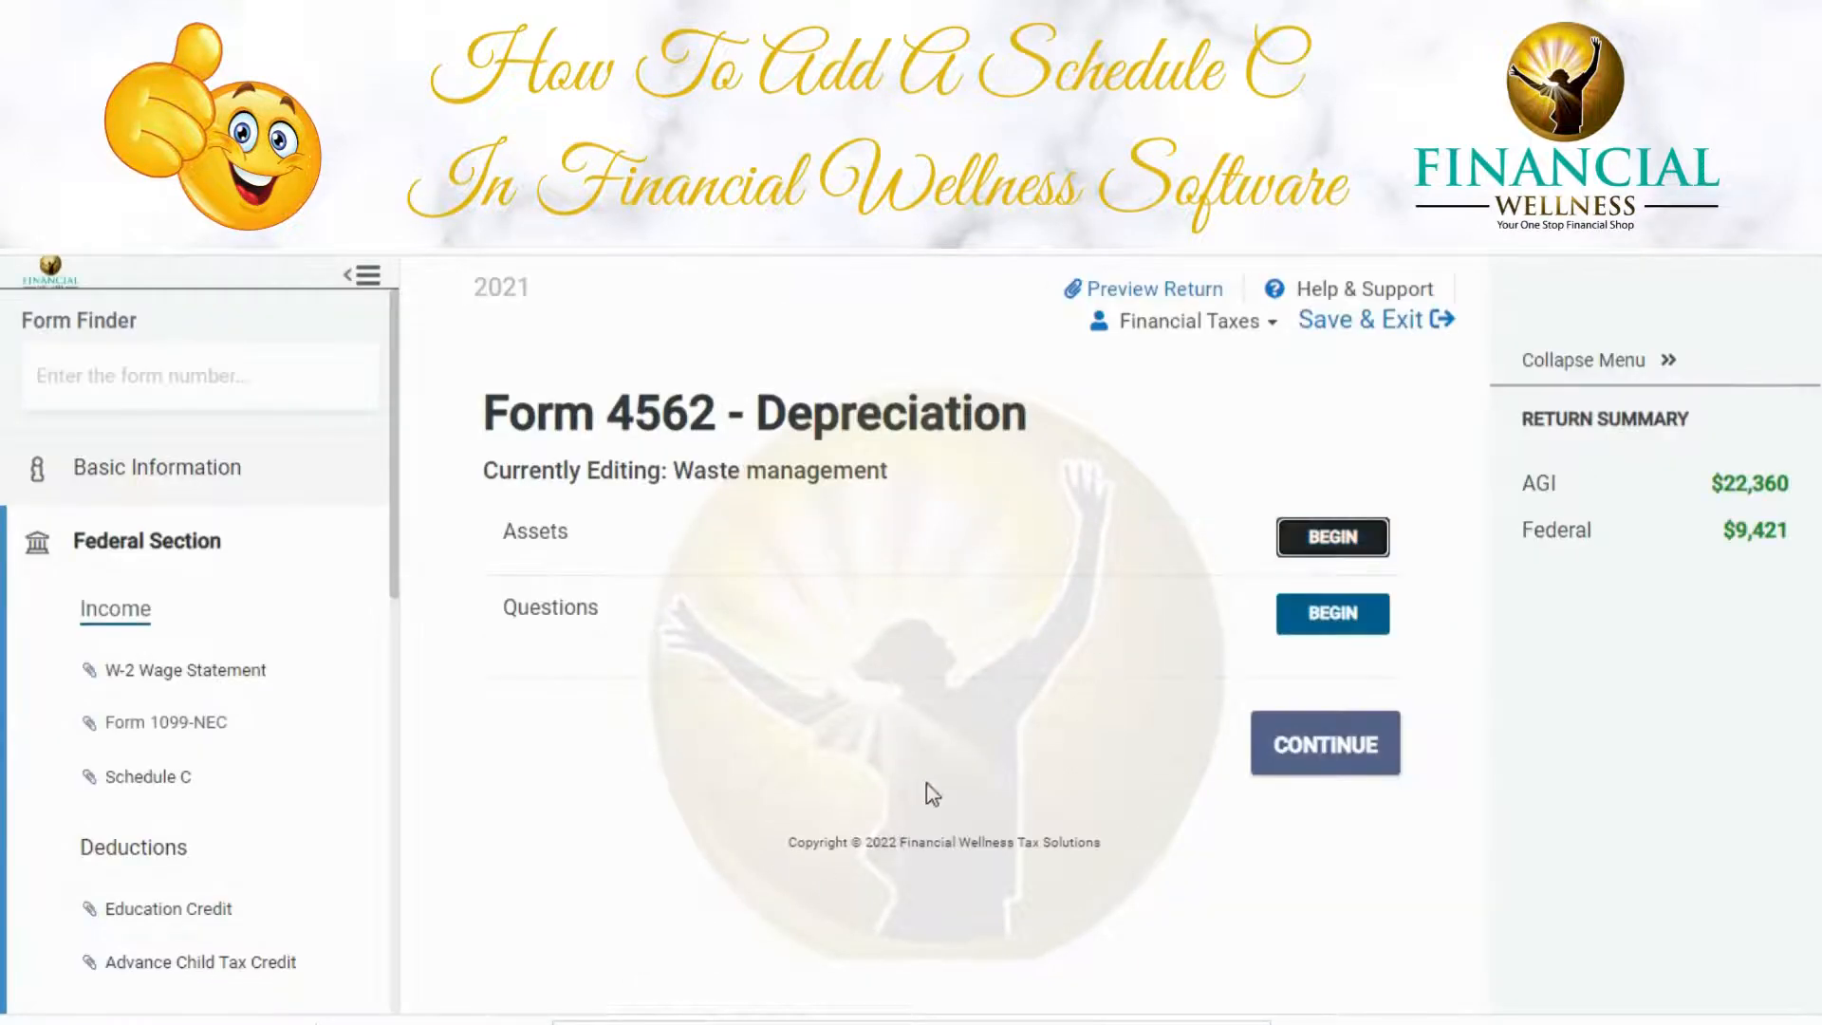
left_click(1314, 749)
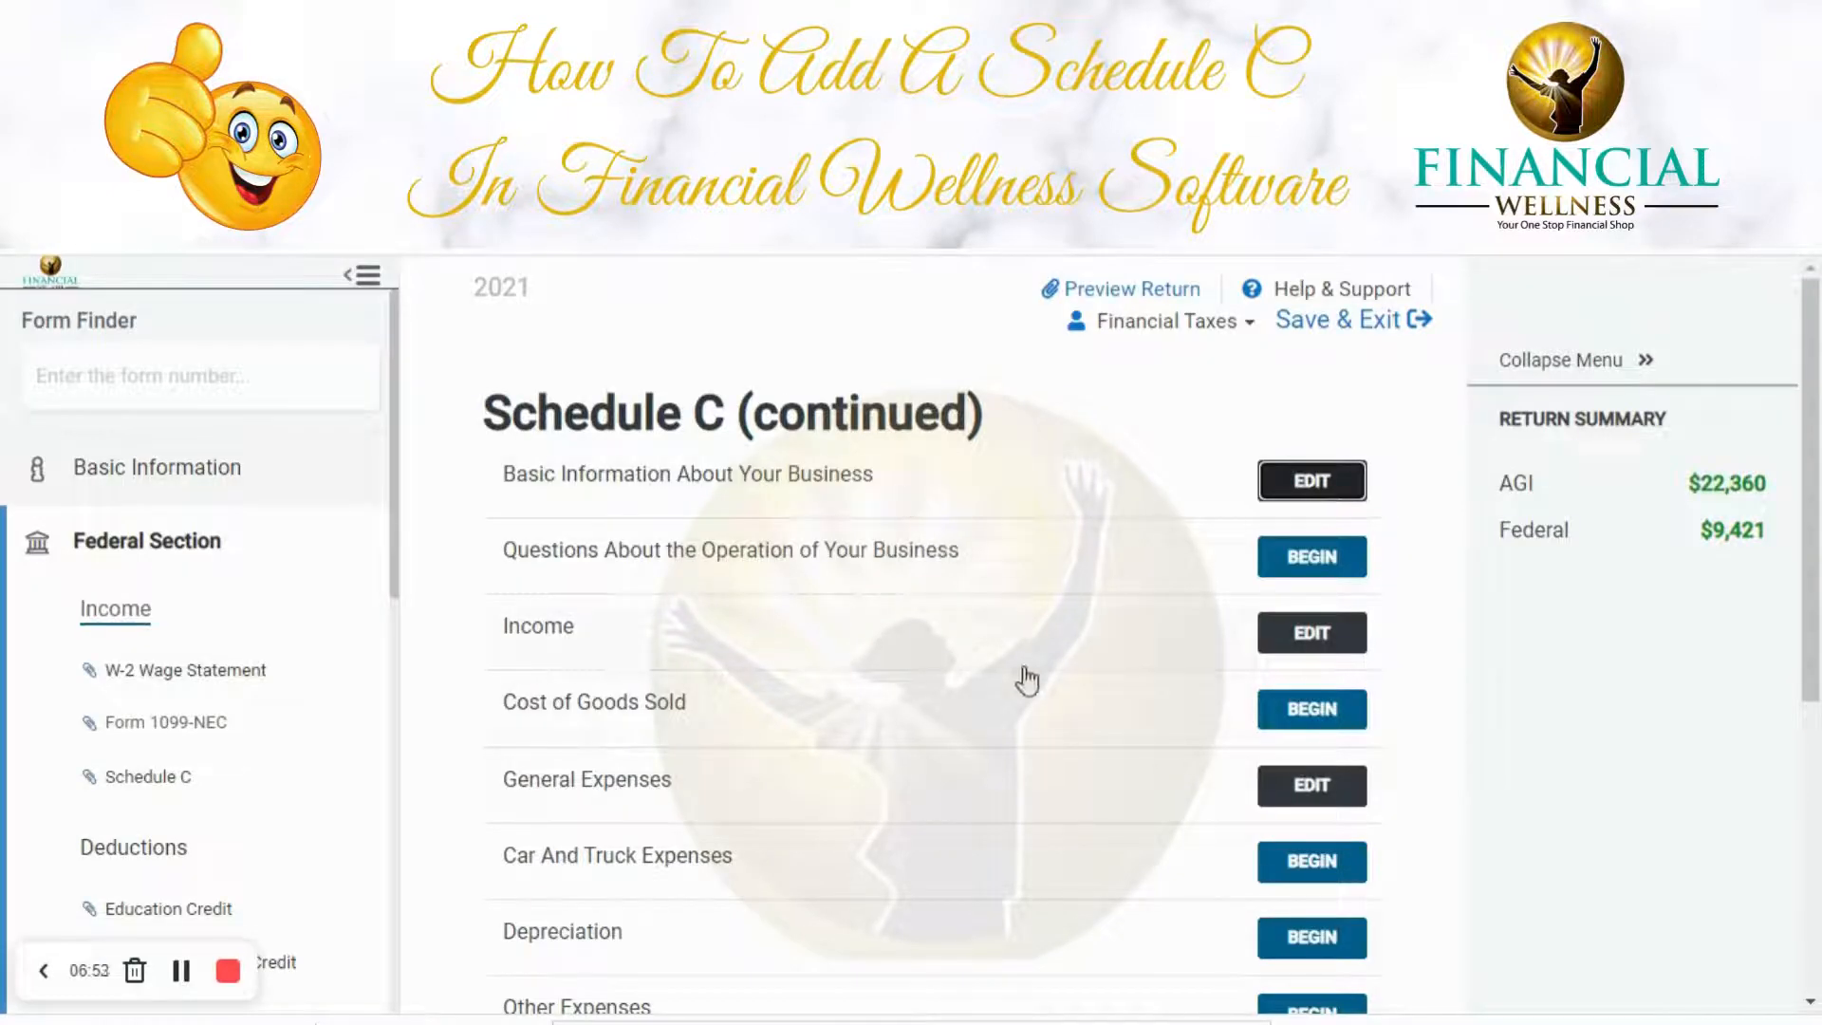
Add a Schedule C other expense described as Payroll with an amount of $6000, and return to the Schedule C sections
scroll(1028, 689, "down", 4)
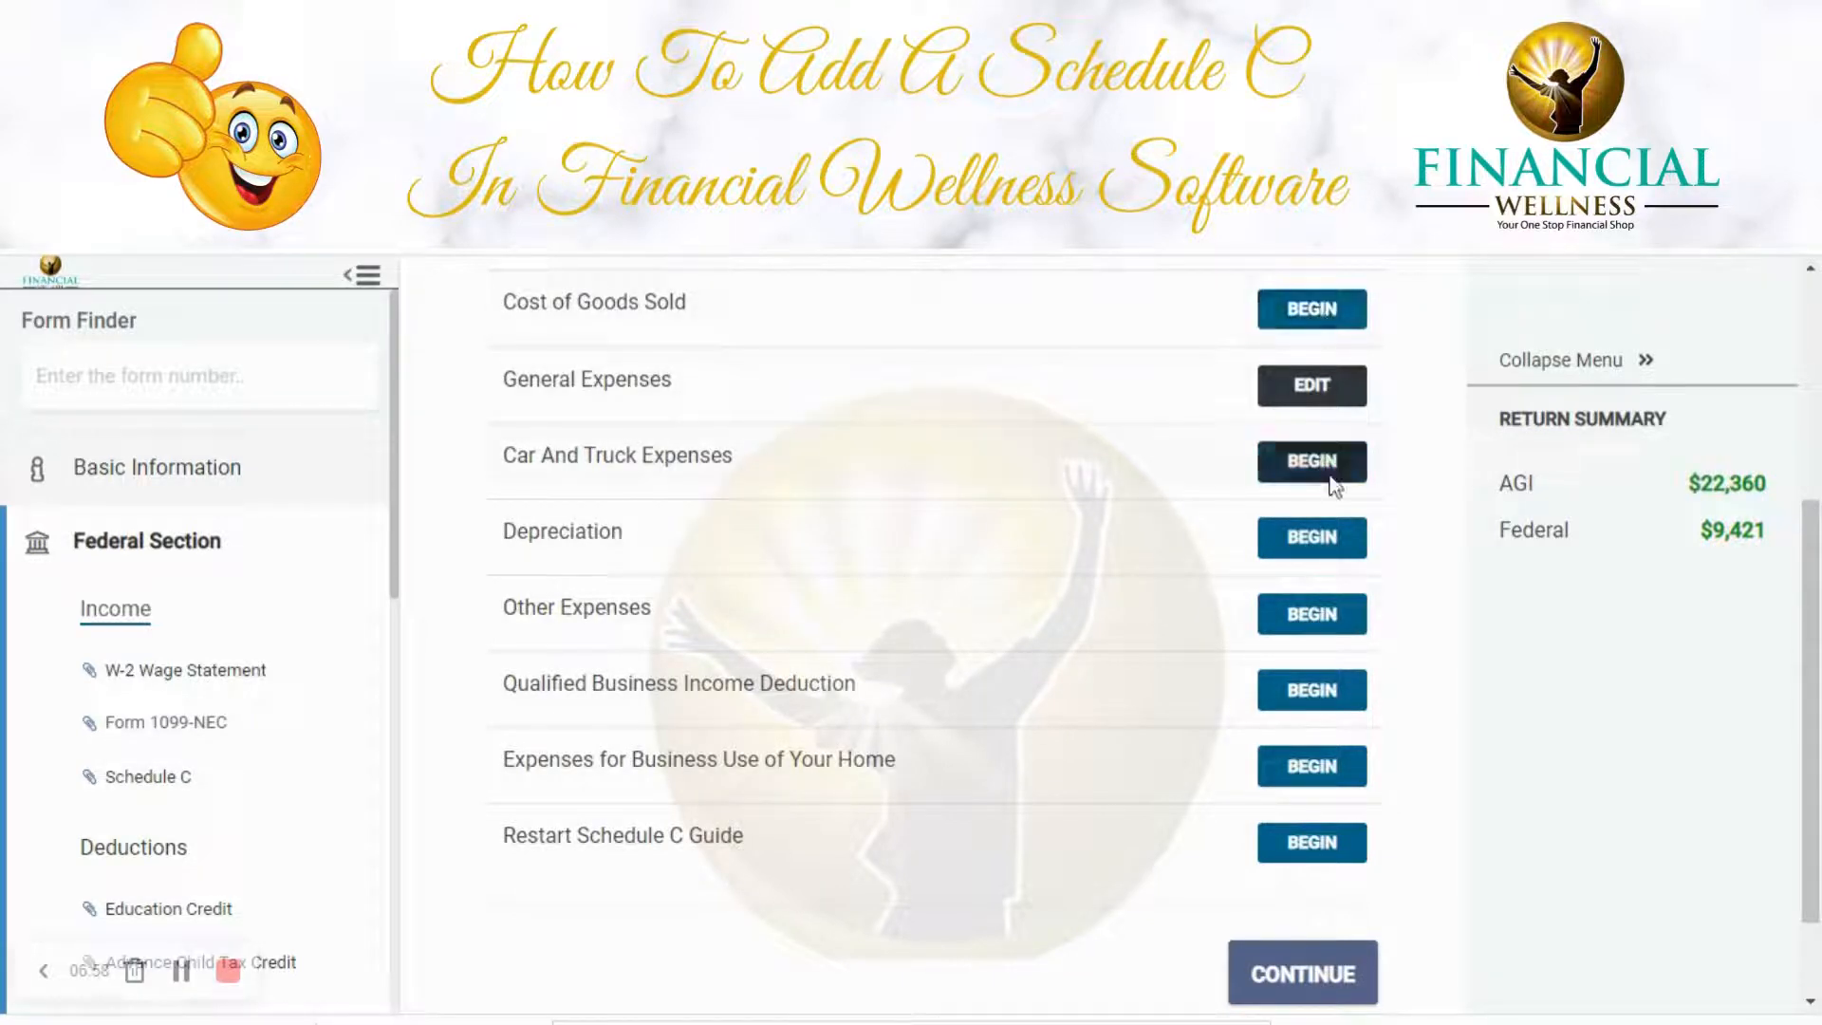
left_click(1351, 614)
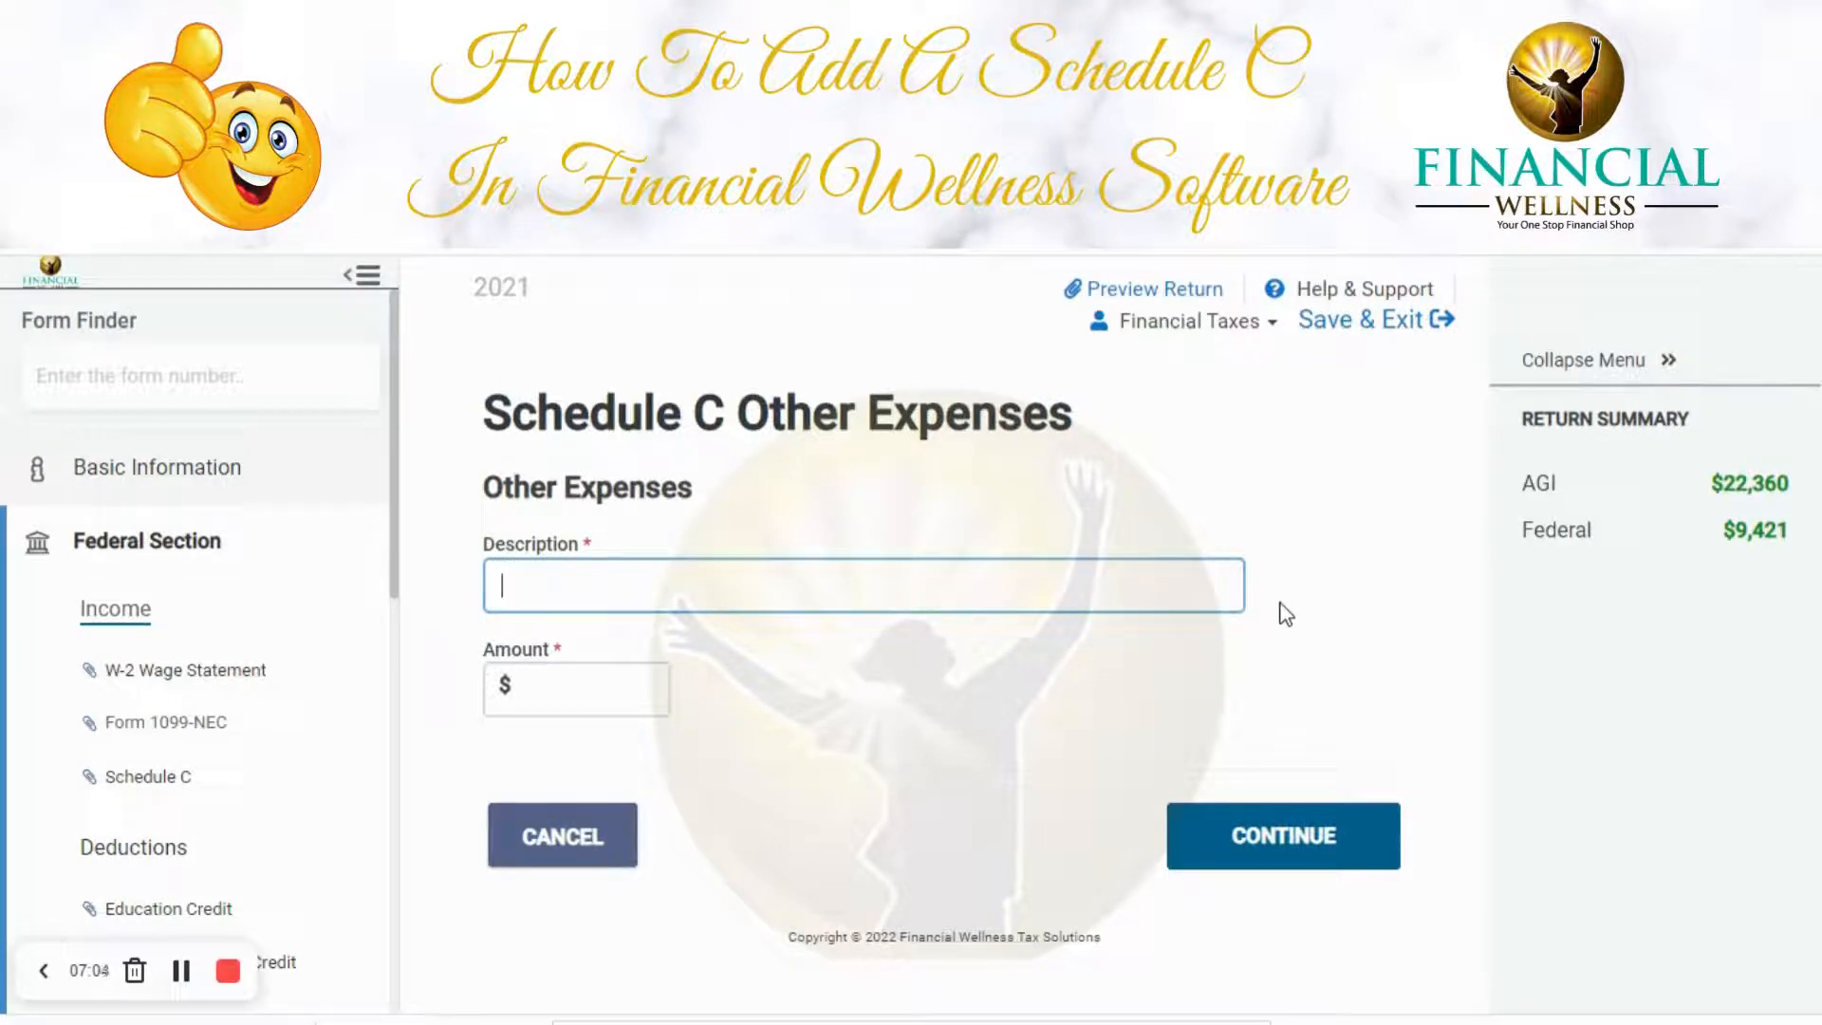
left_click(1136, 588)
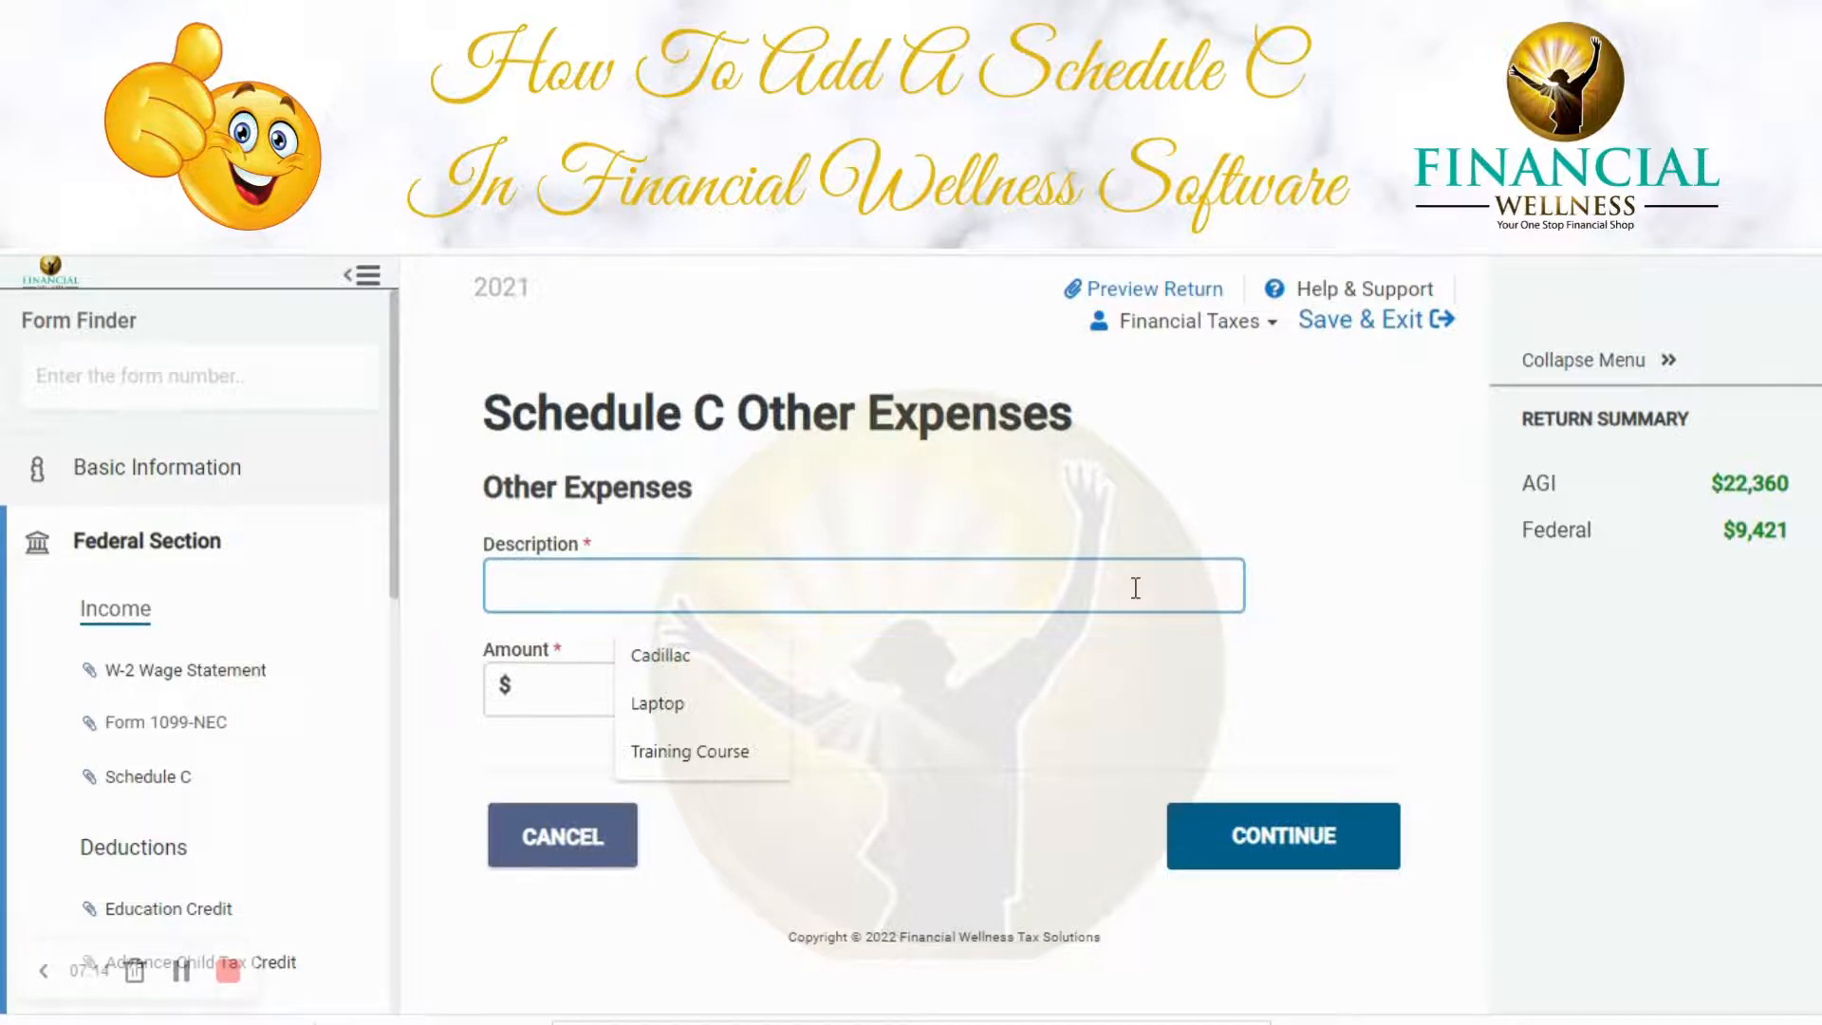
type("ay")
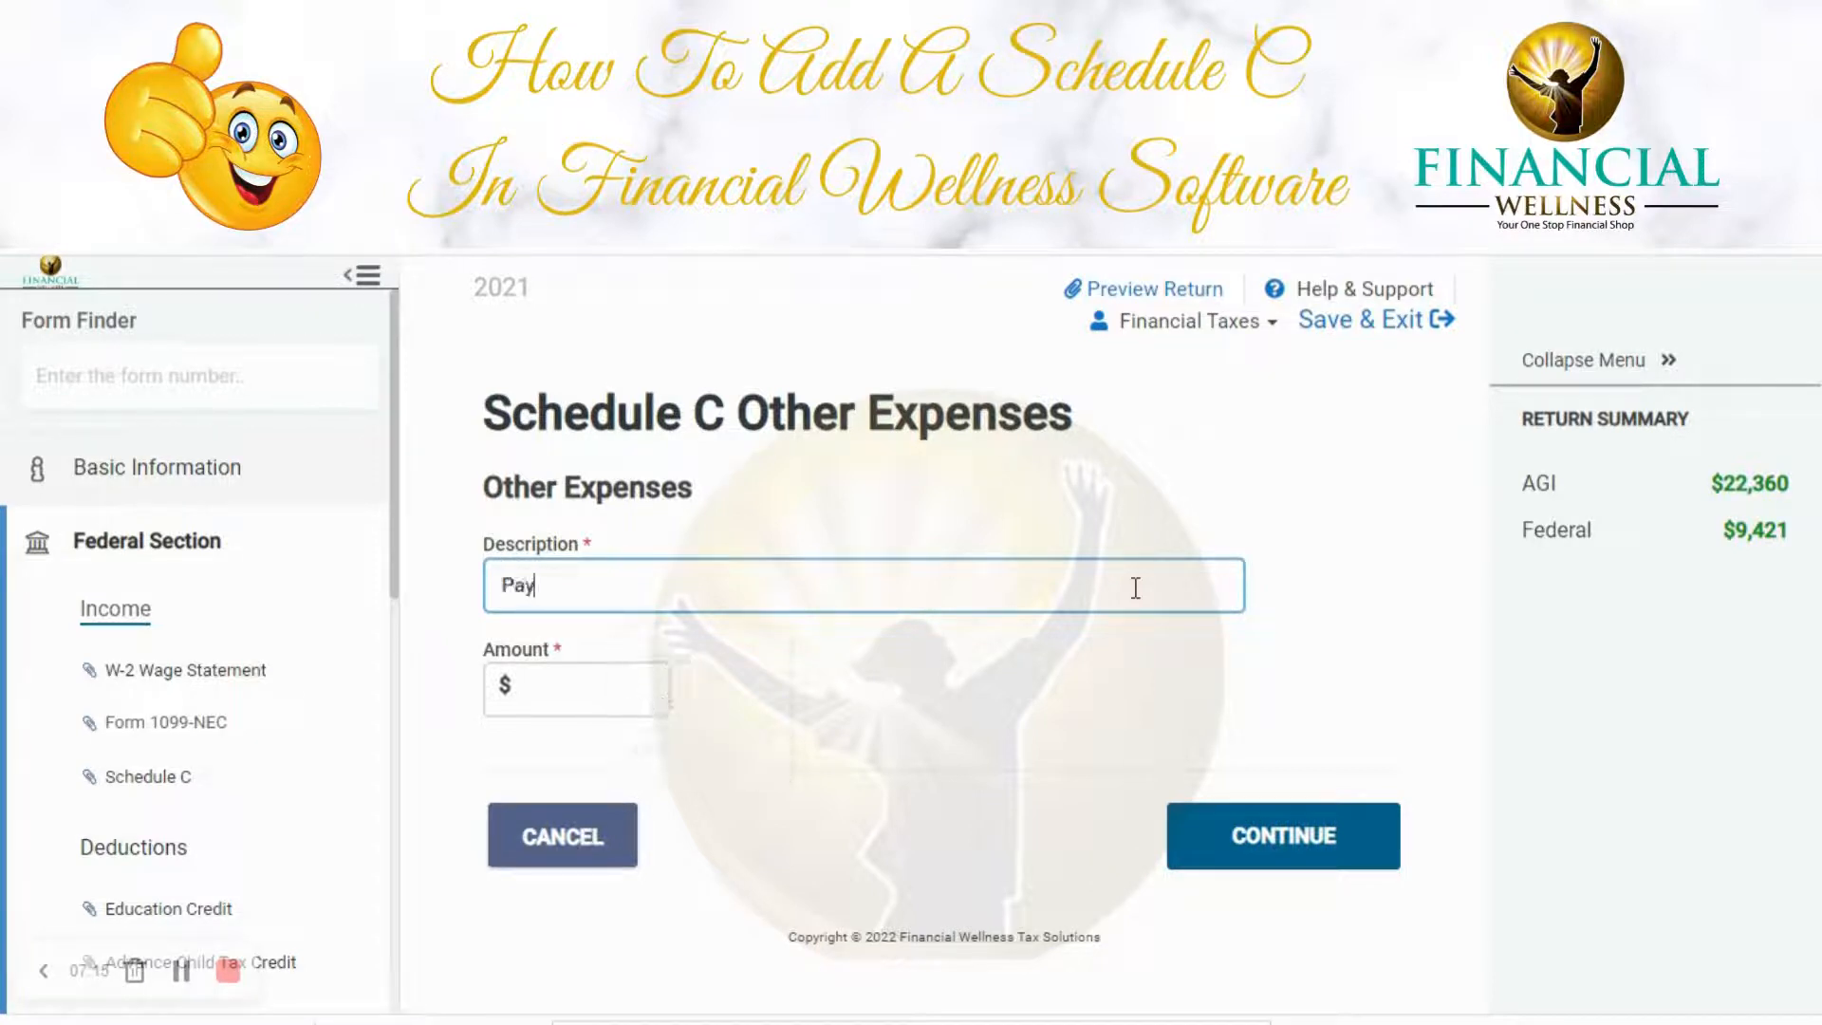
type("roll")
left_click(606, 687)
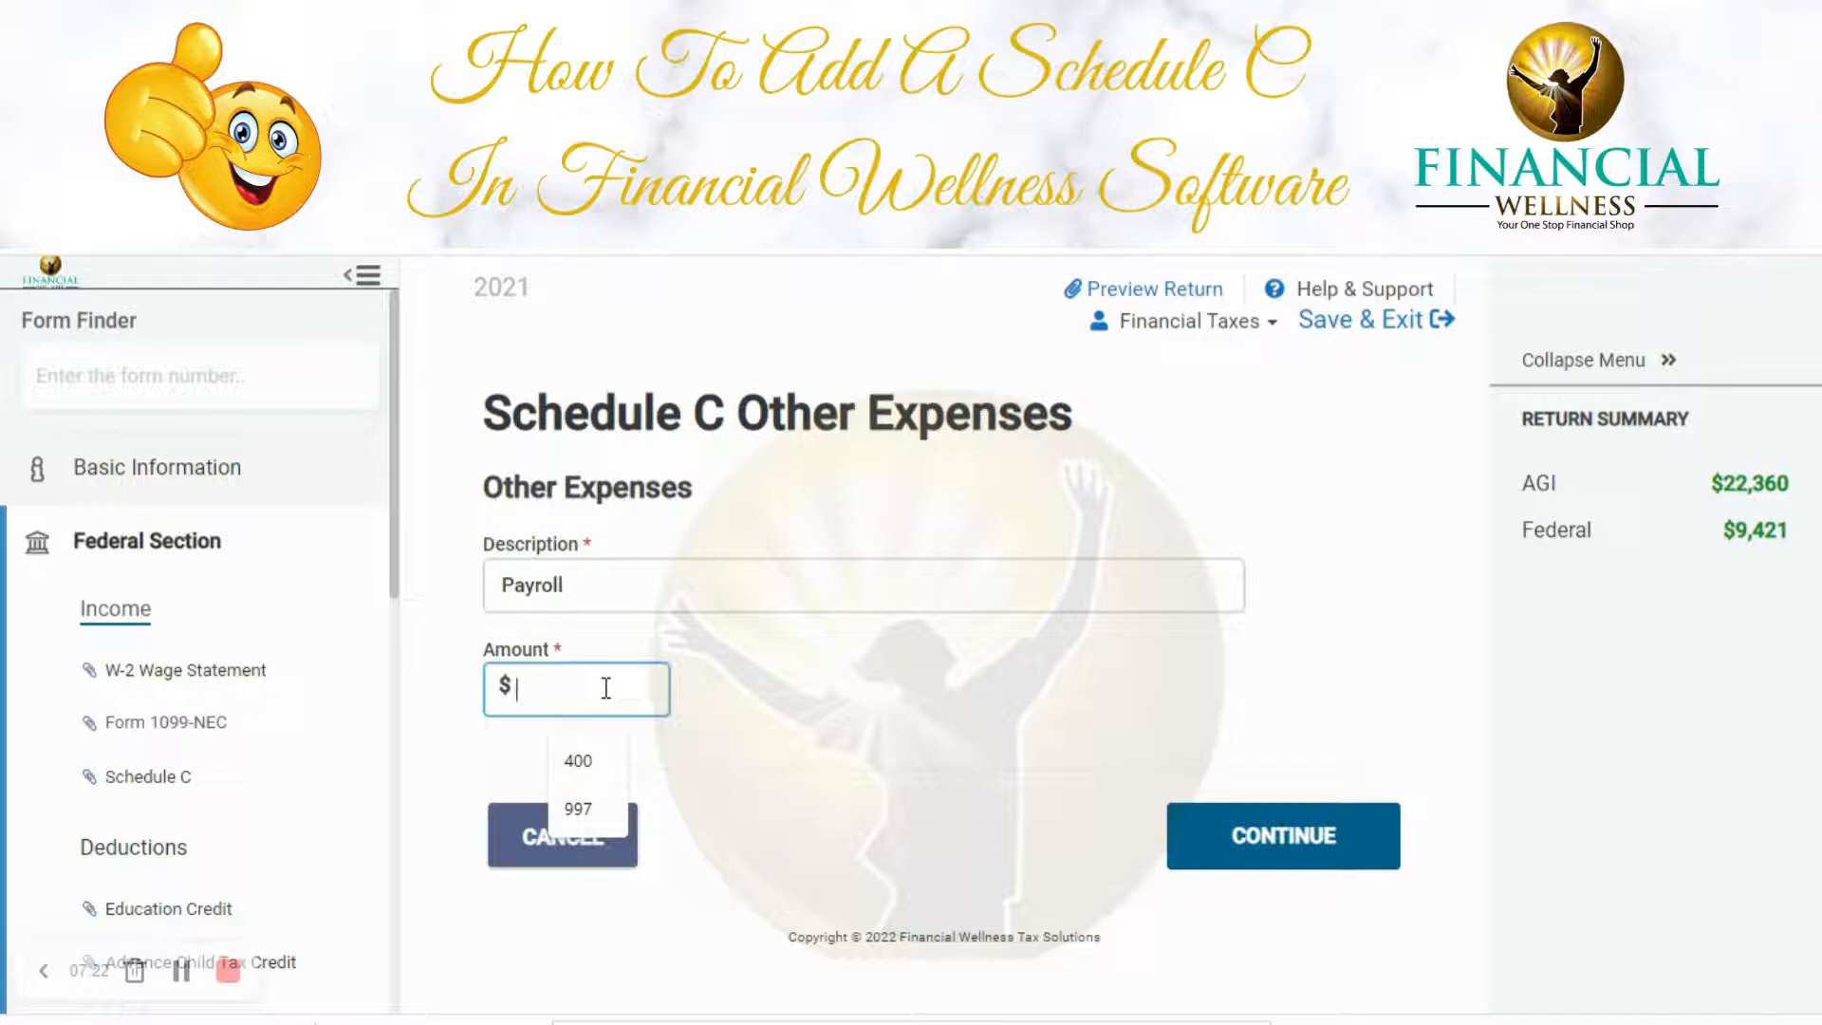
type("6")
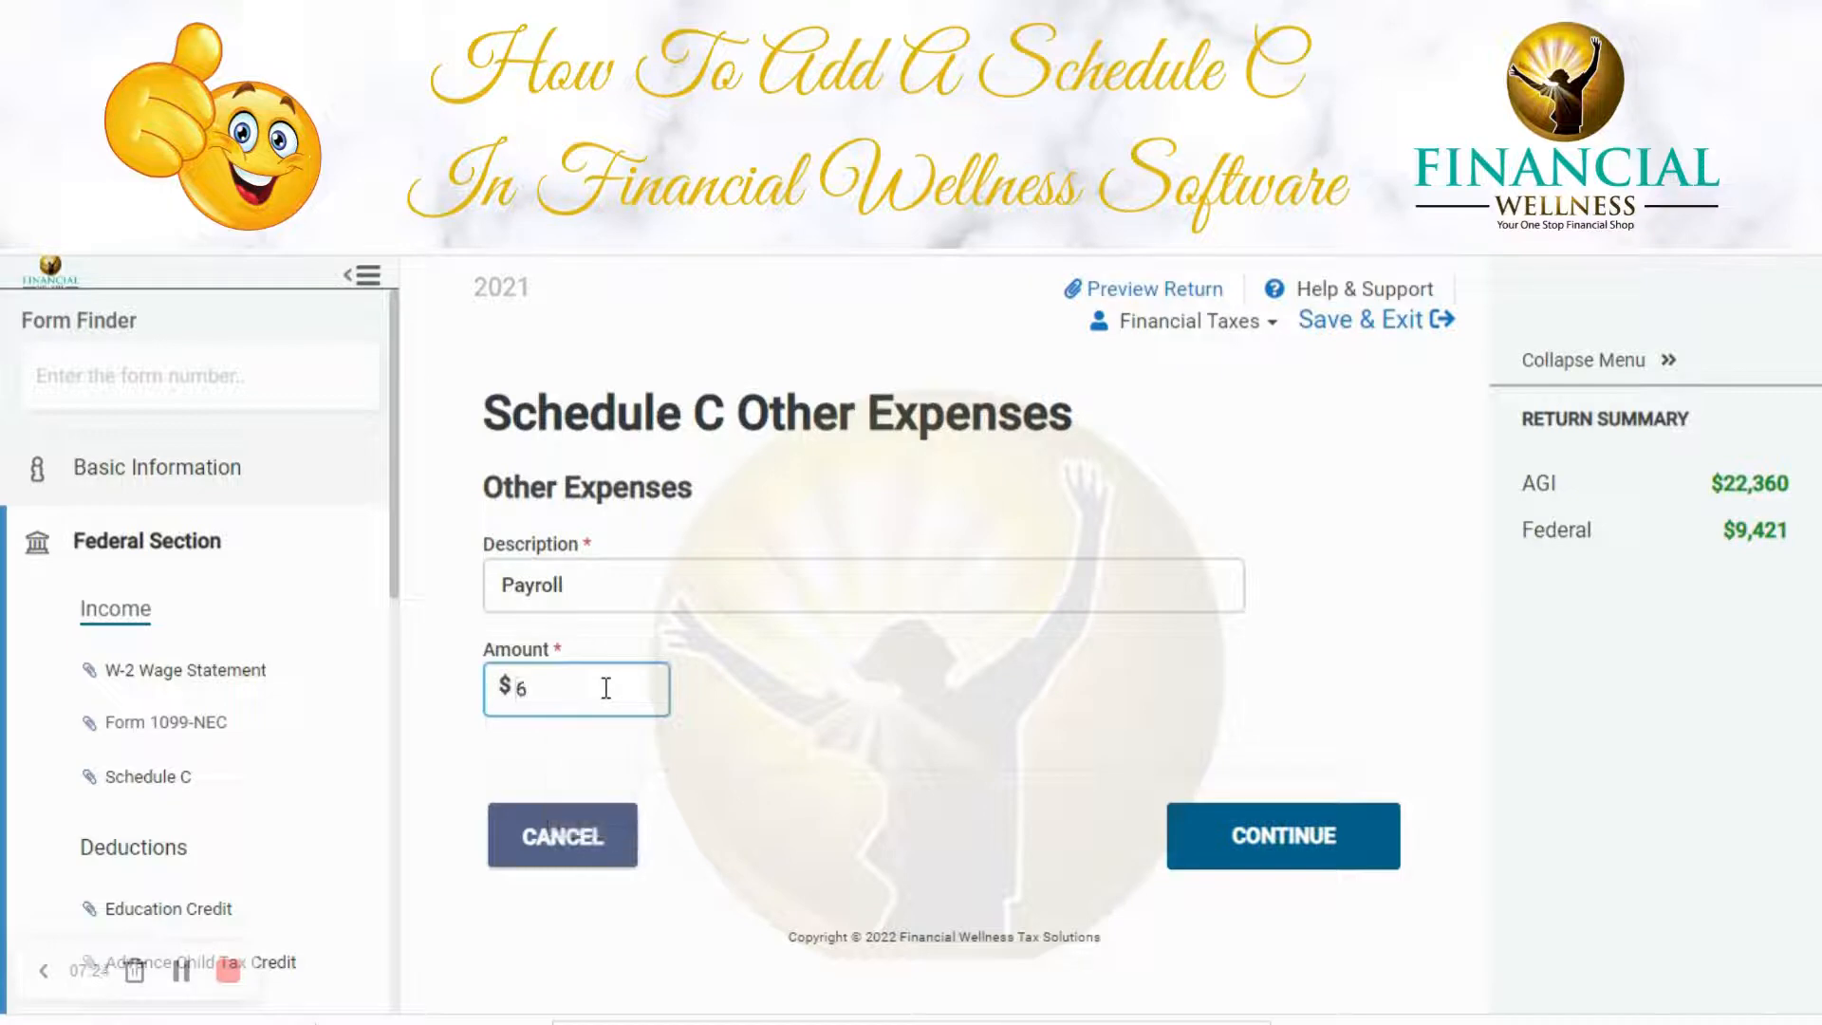
type("000")
left_click(1266, 826)
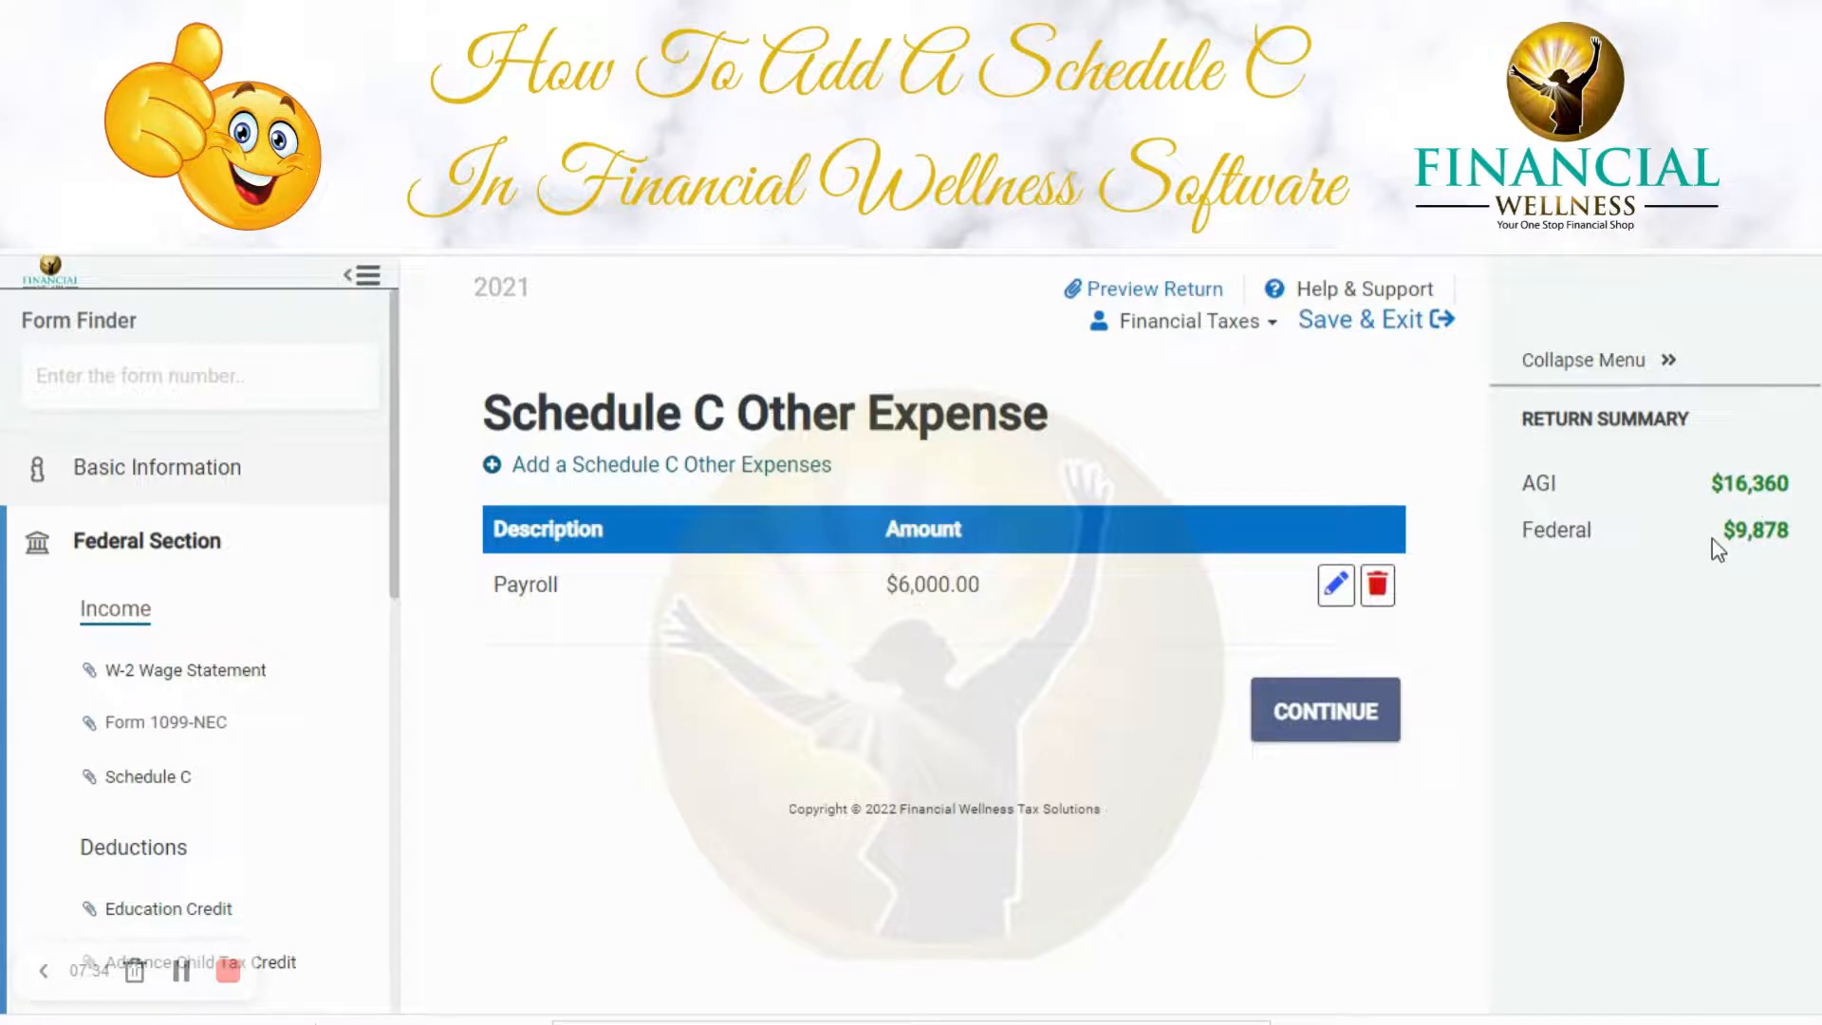
double_click(1743, 532)
left_click(1342, 712)
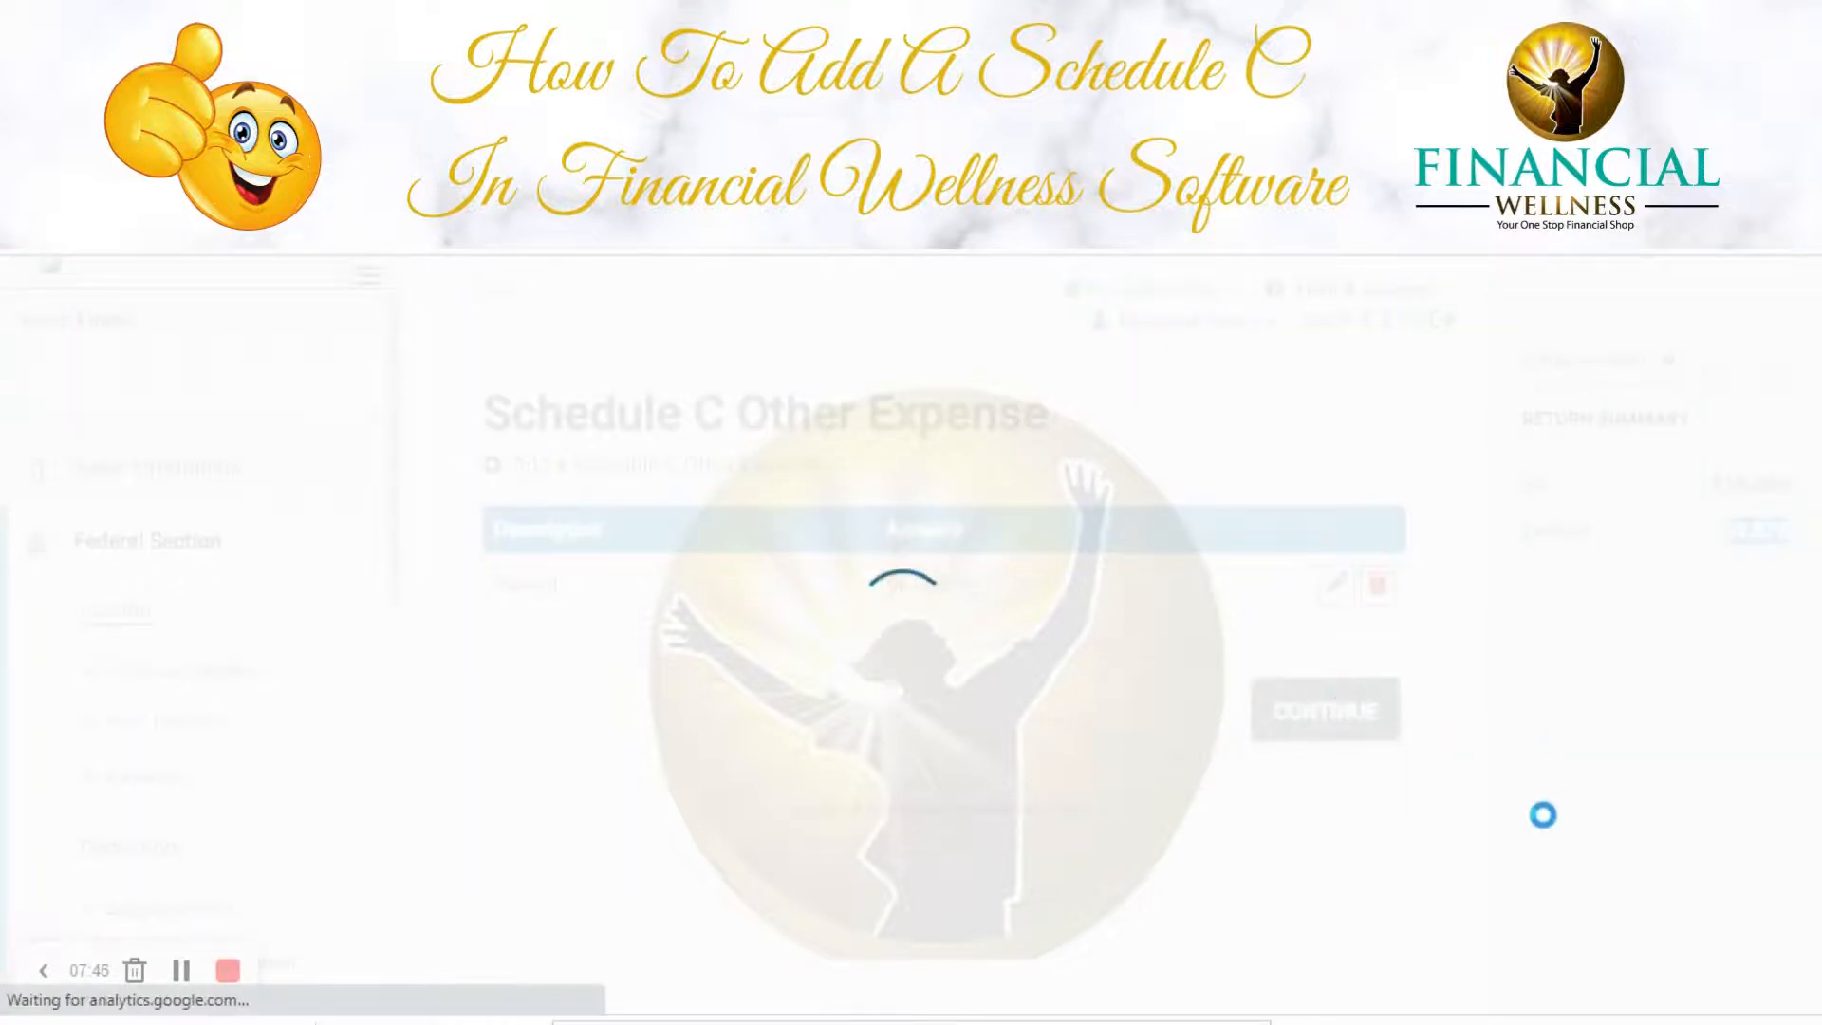
Review the Qualified Business Income Deduction amounts and the specified service business option, and cancel the form
scroll(1471, 814, "down", 4)
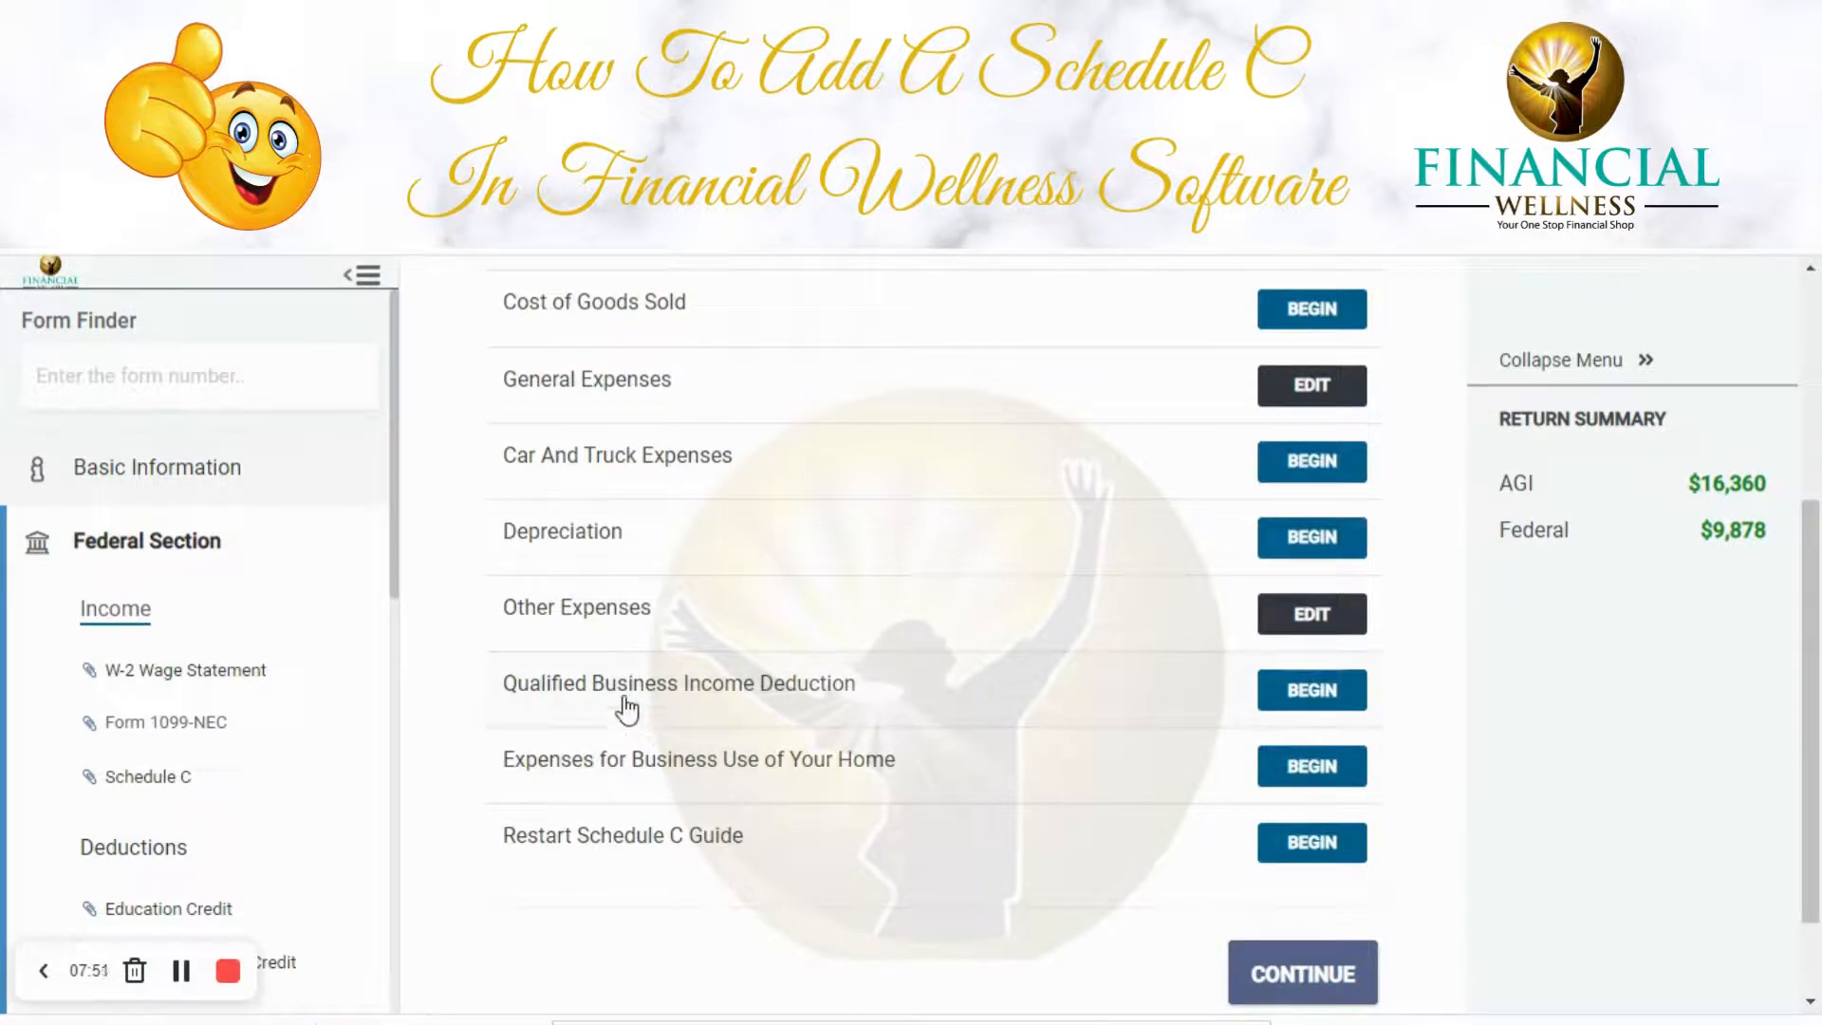
left_click(1343, 687)
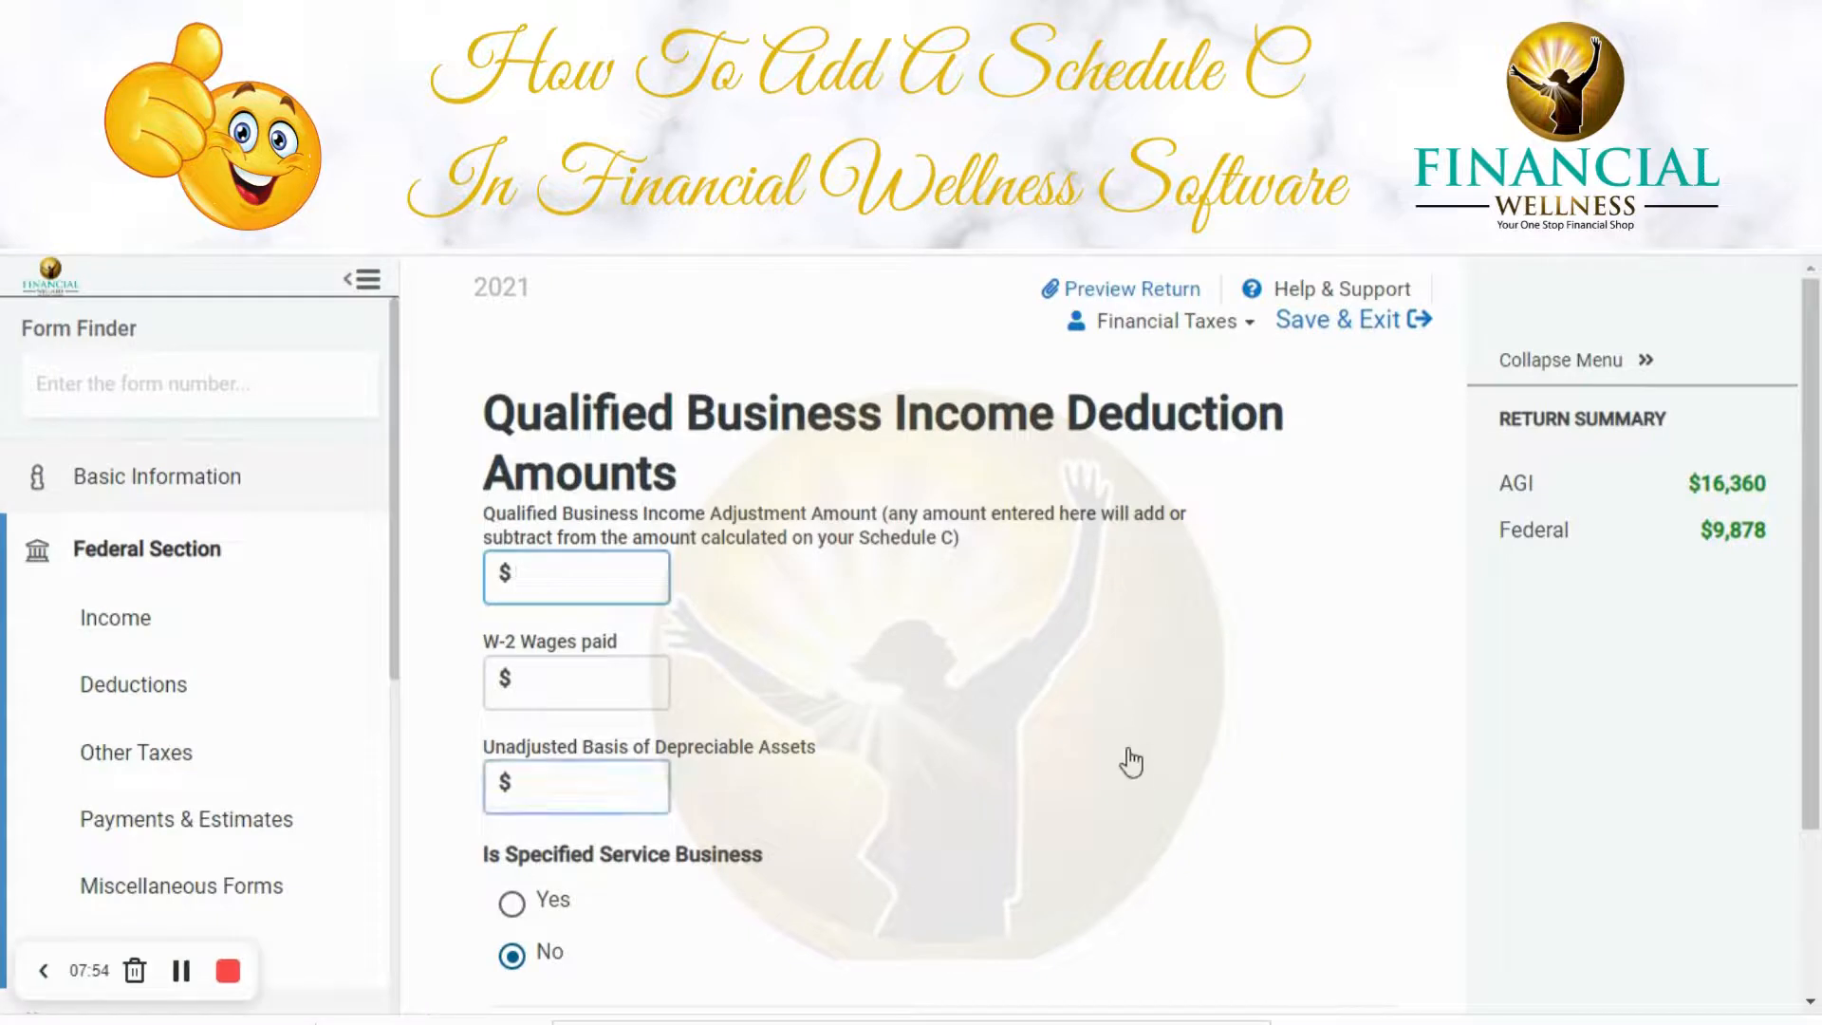
scroll(1134, 759, "down", 1)
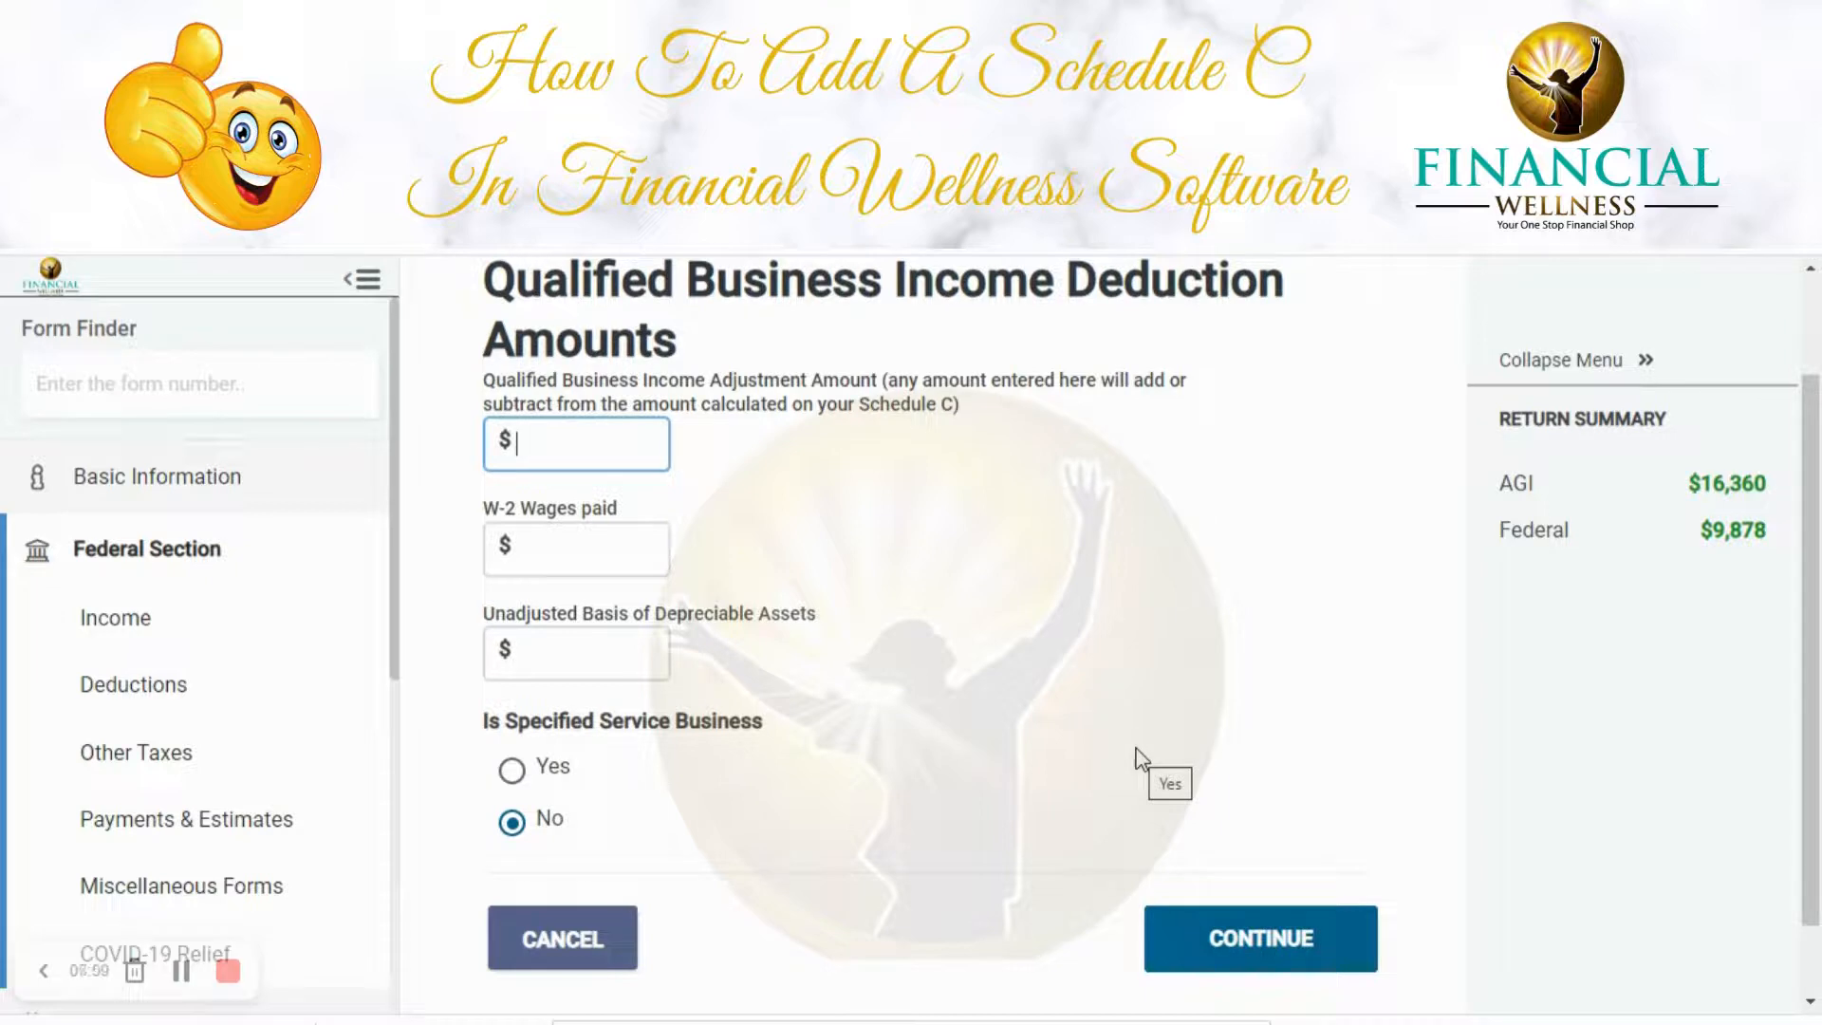
left_click(598, 940)
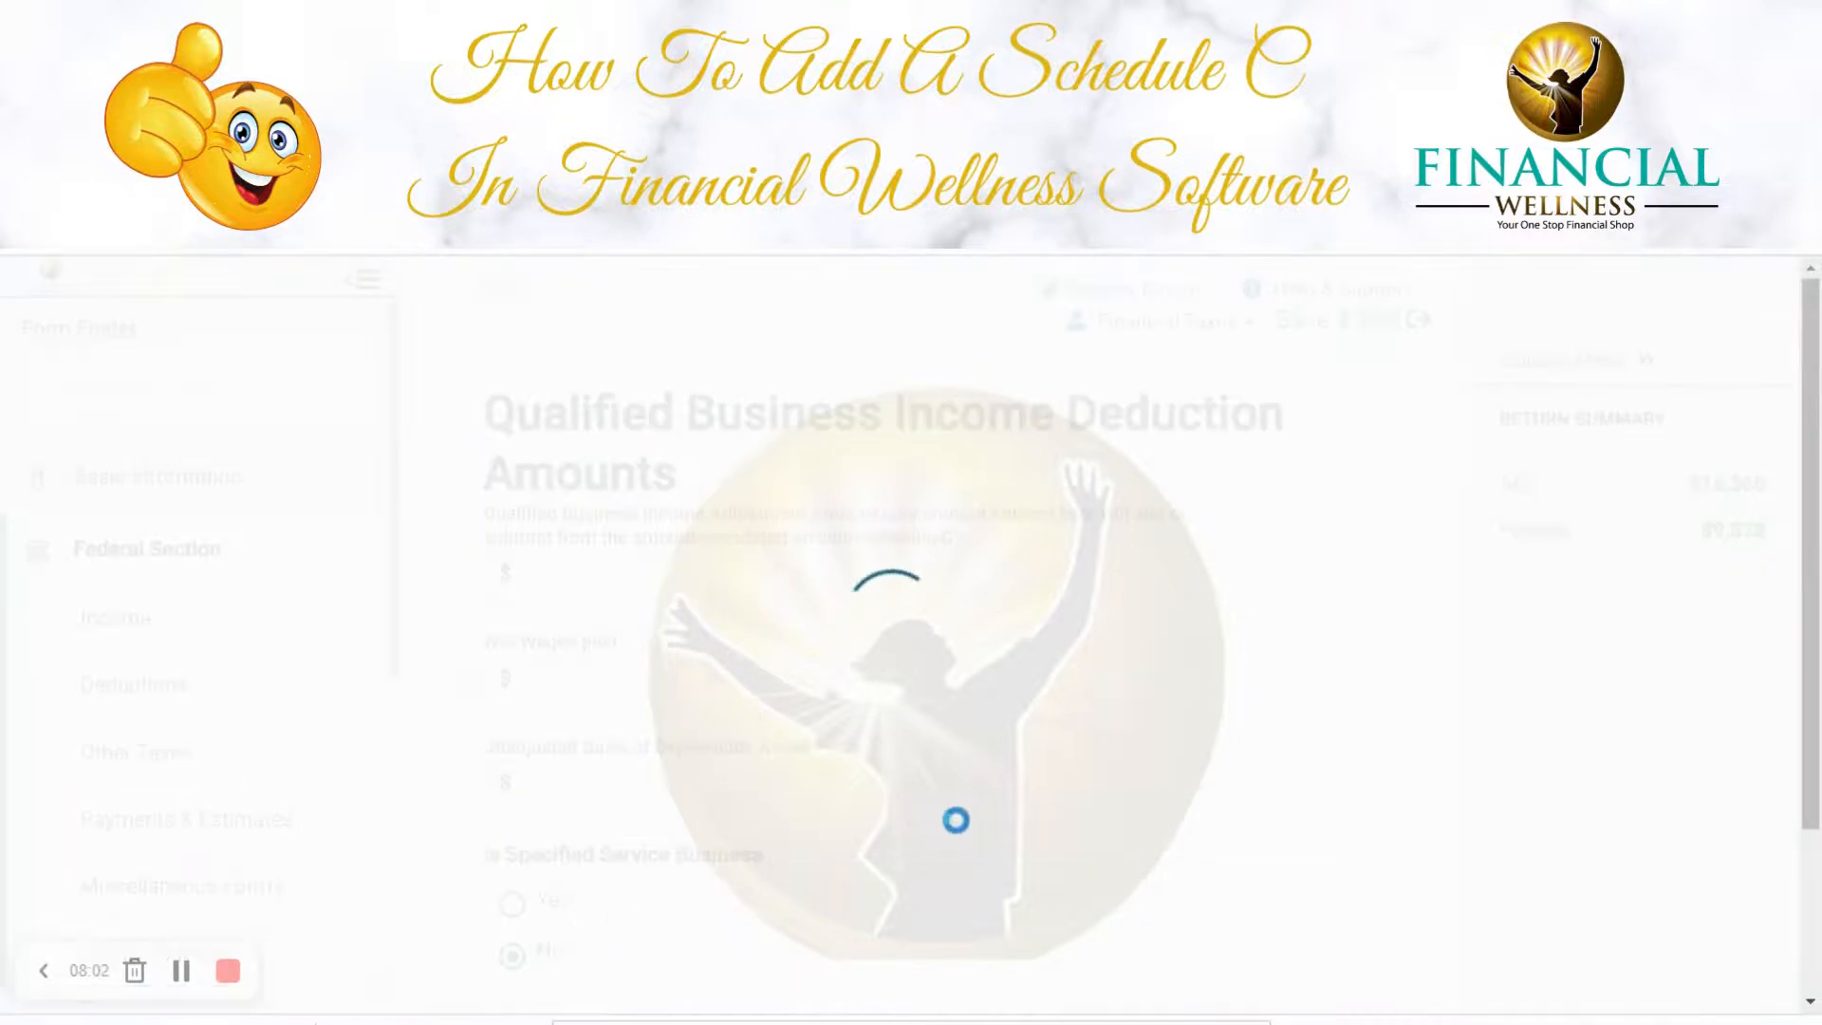
Open the regular Expenses for Business Use of Your Home entry within Form 8829
scroll(1211, 756, "down", 4)
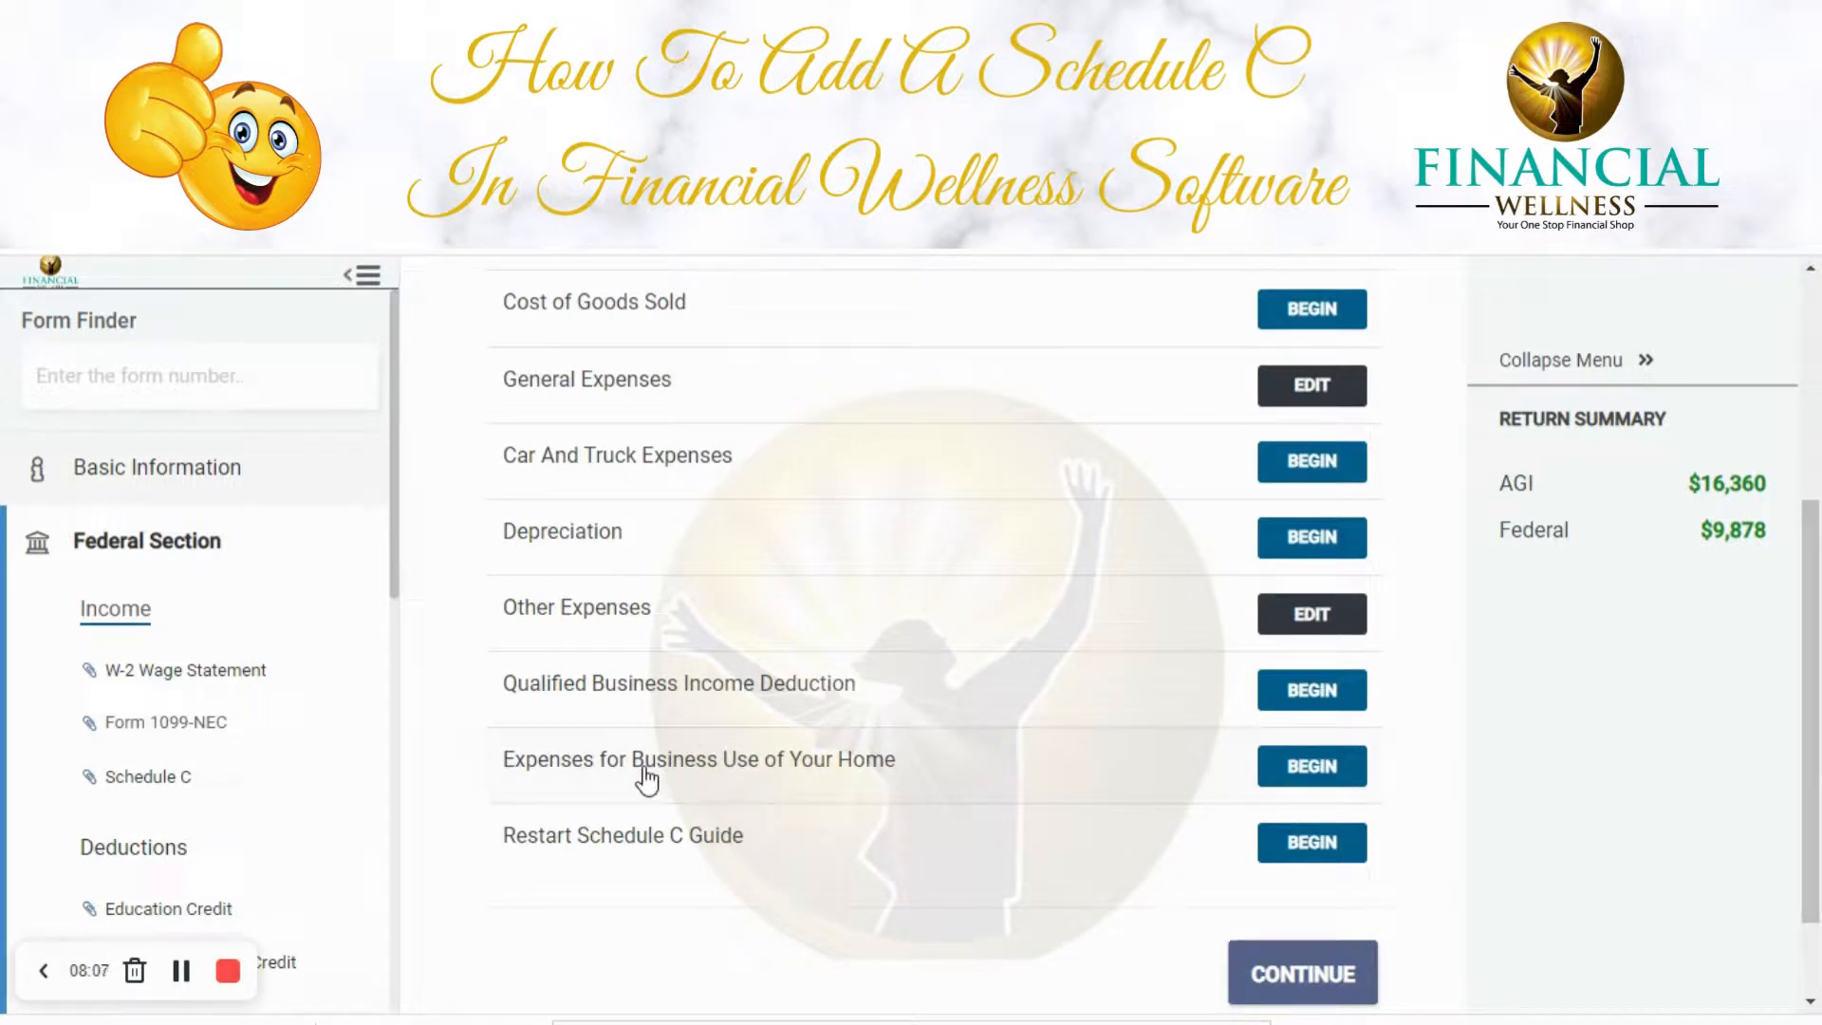
left_click(1307, 765)
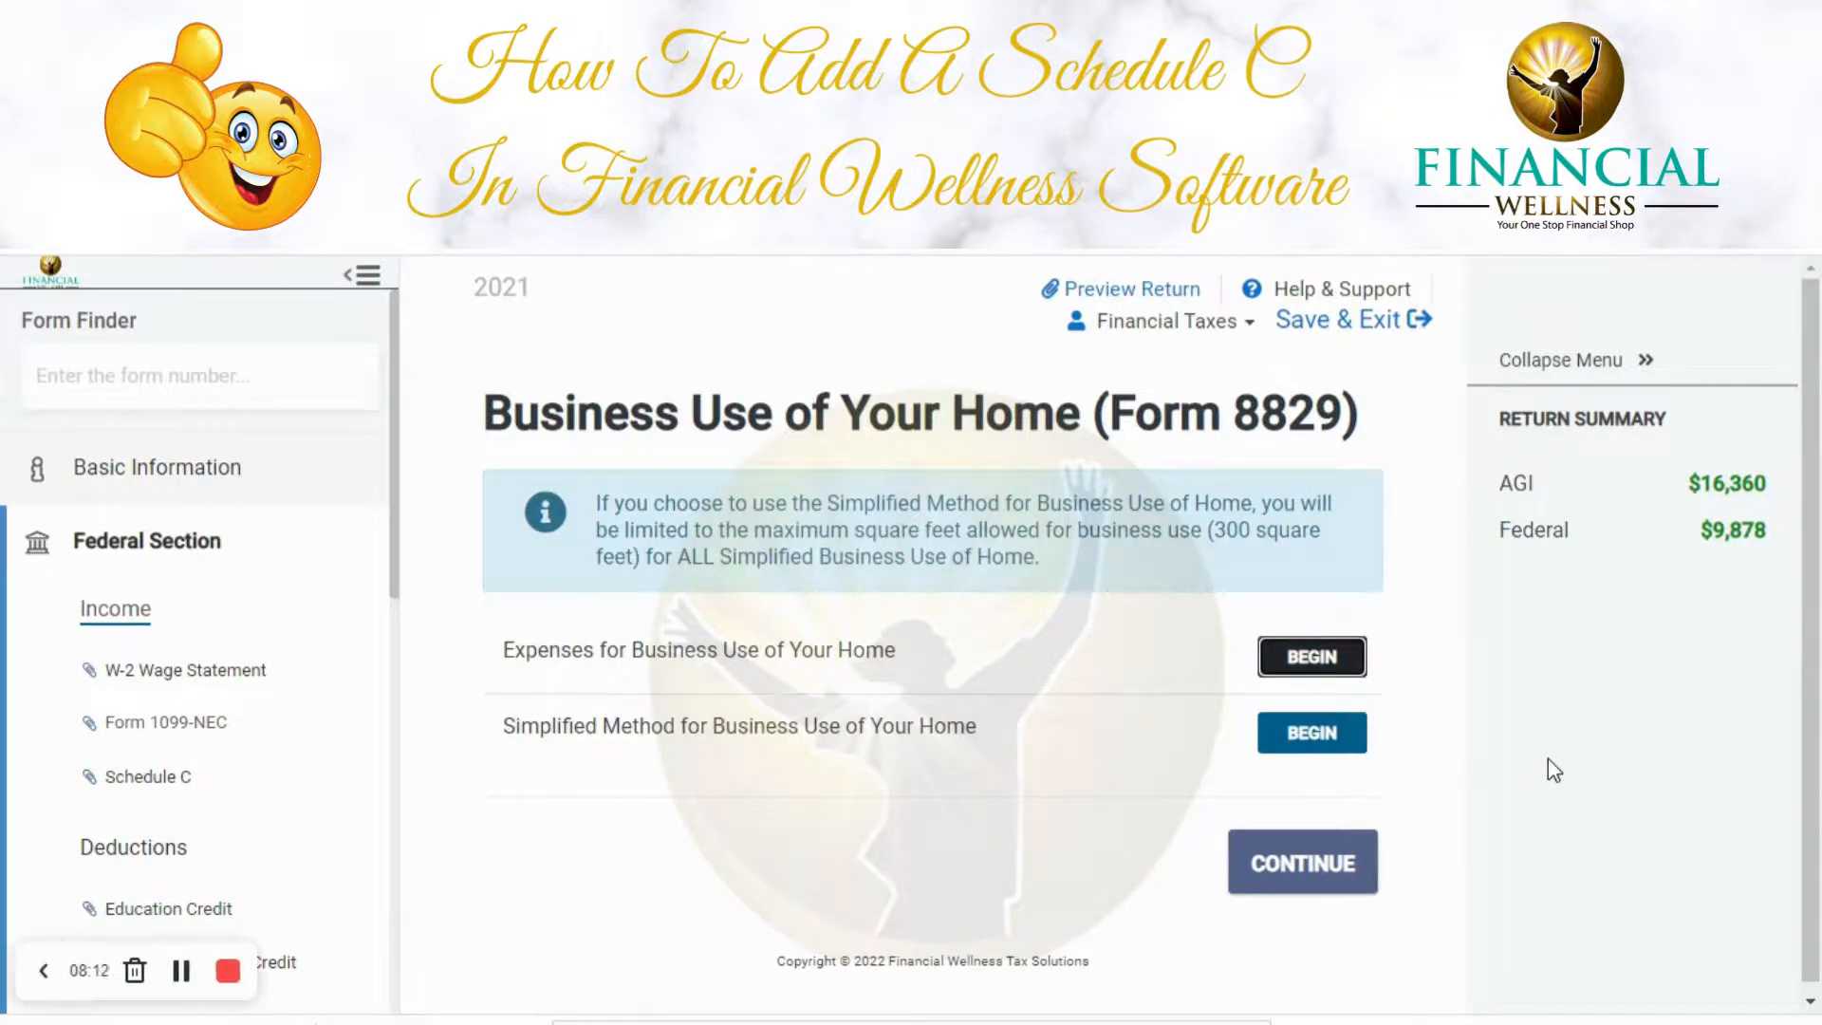
left_click(1309, 653)
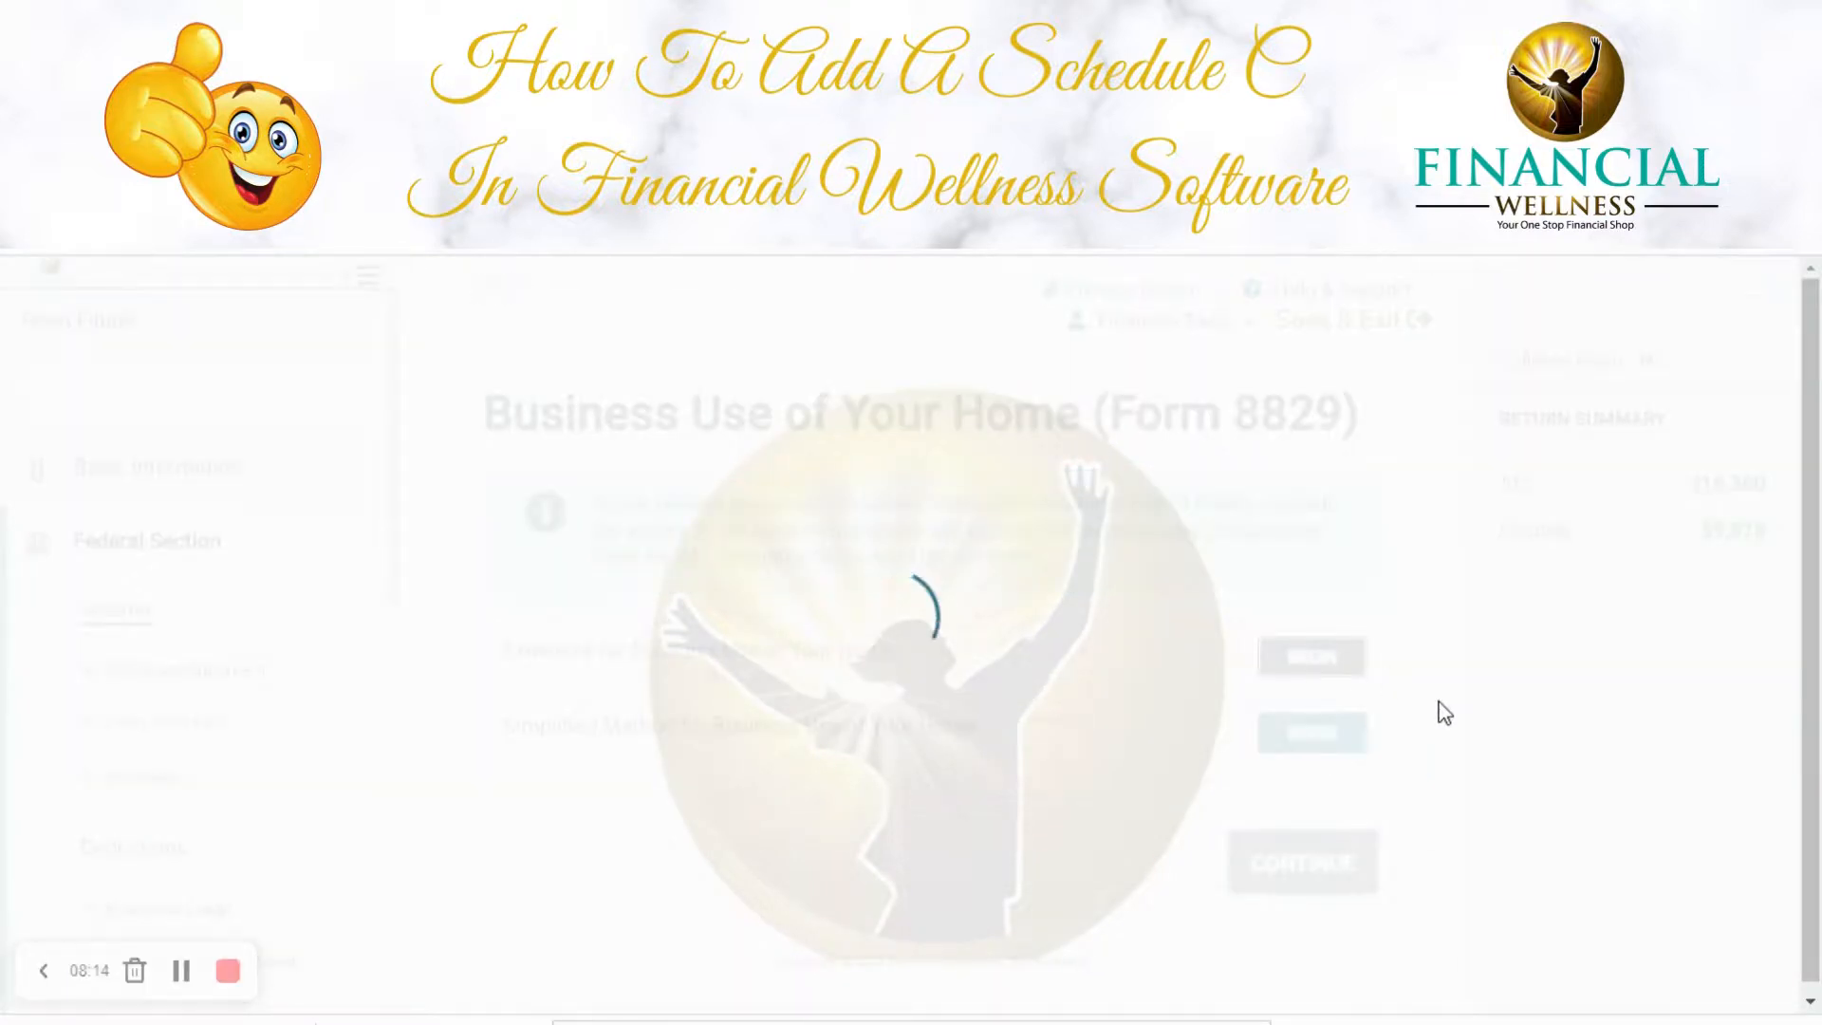
Examine the Form 8829 home expense fields from day care use and business area through deductions, carryovers and home depreciation, and cancel the entry
scroll(1352, 773, "down", 3)
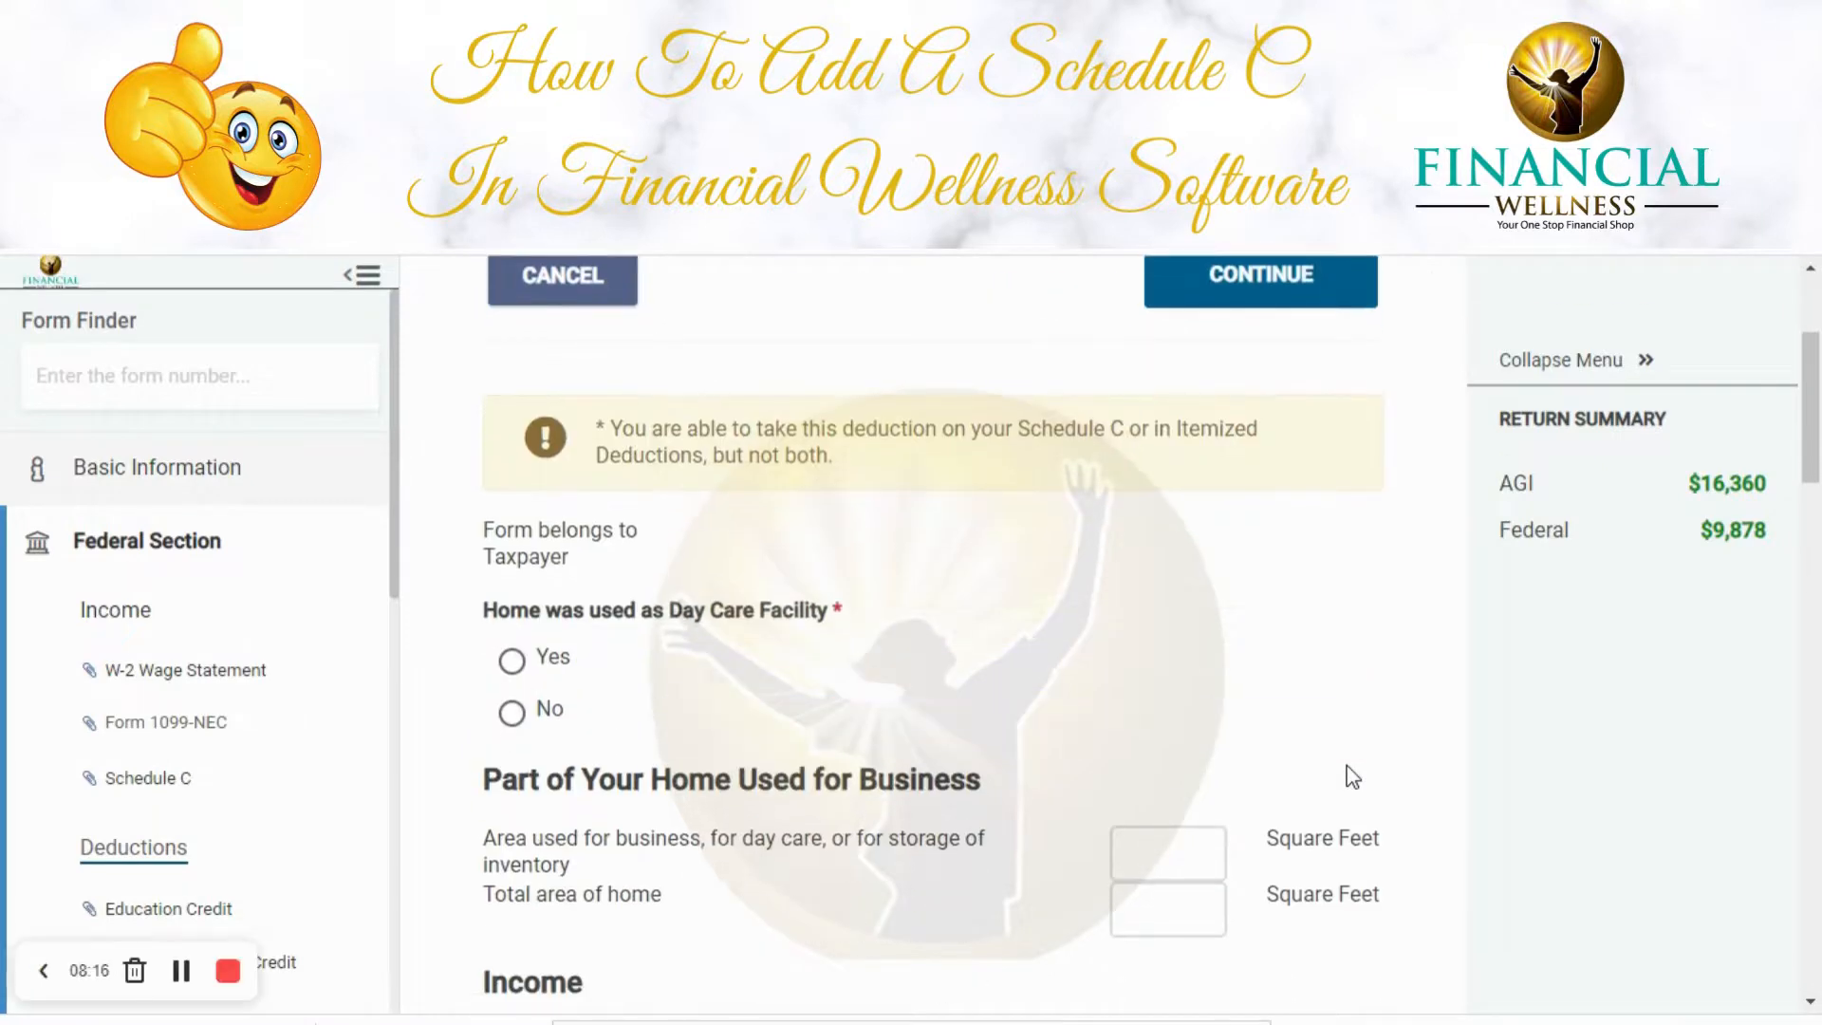
scroll(1352, 775, "down", 3)
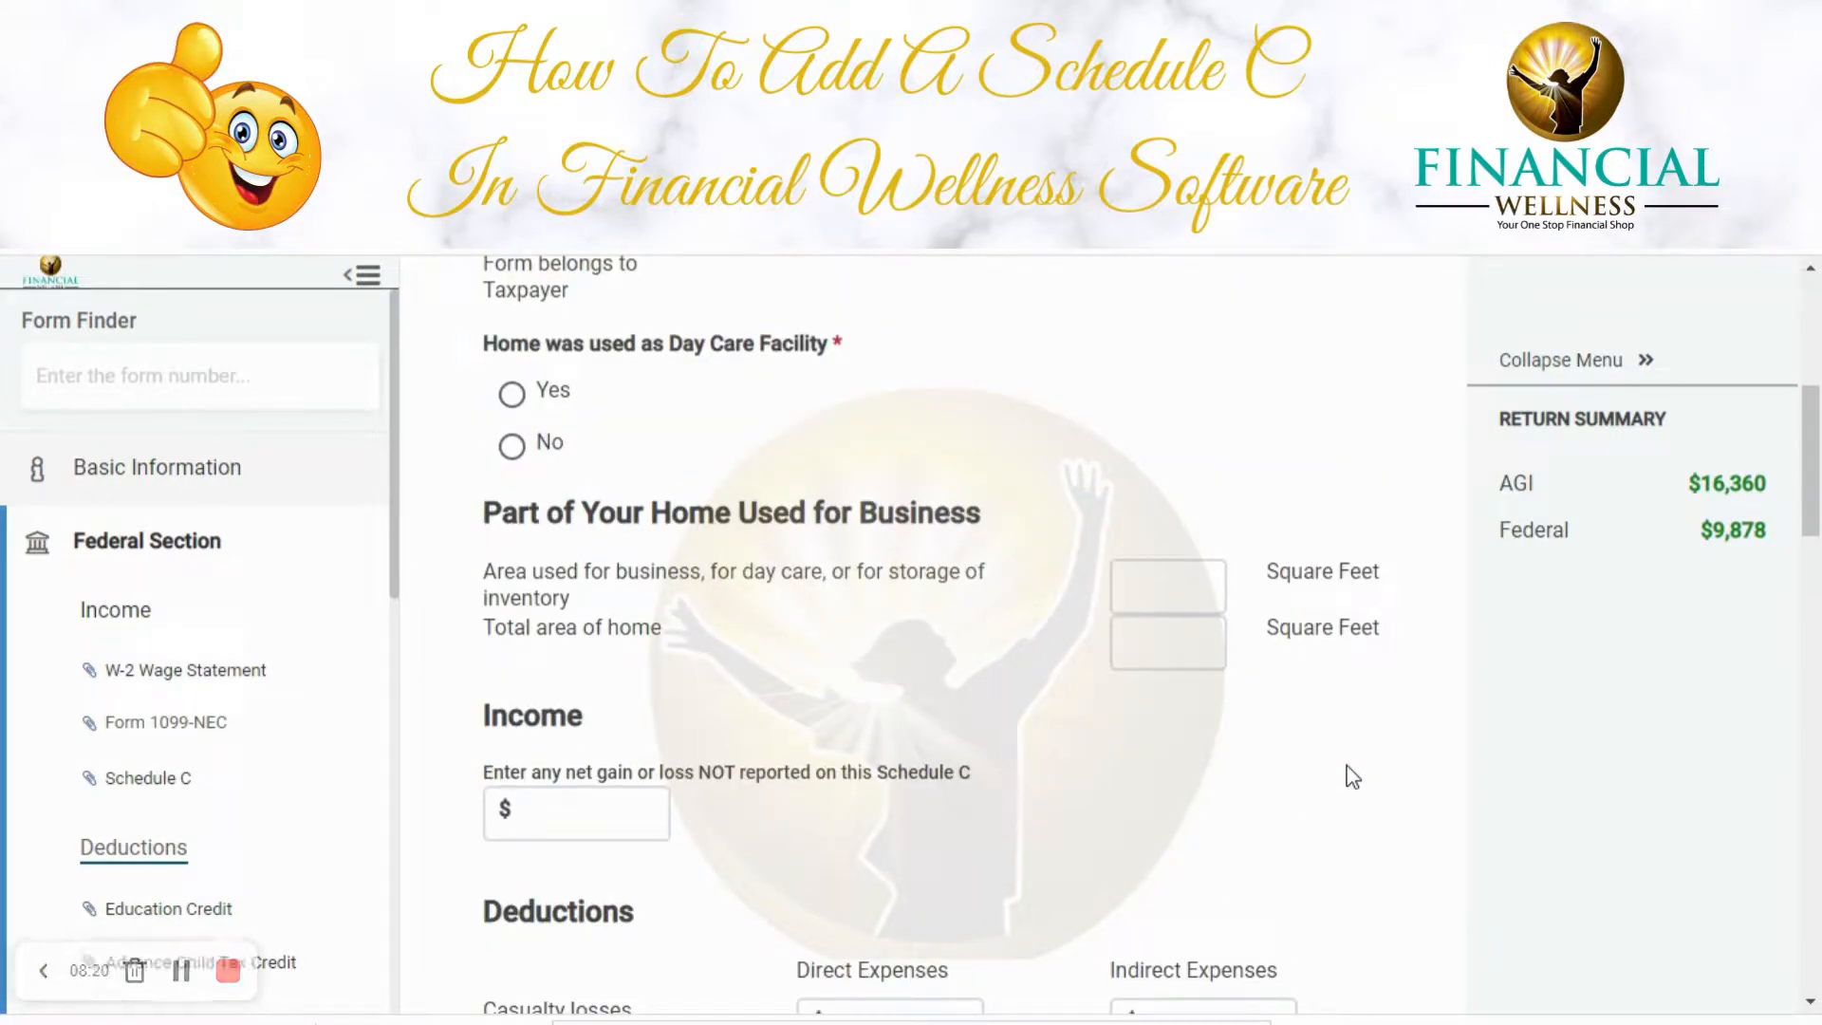
scroll(1352, 776, "down", 3)
scroll(1352, 776, "down", 3)
scroll(1352, 776, "down", 3)
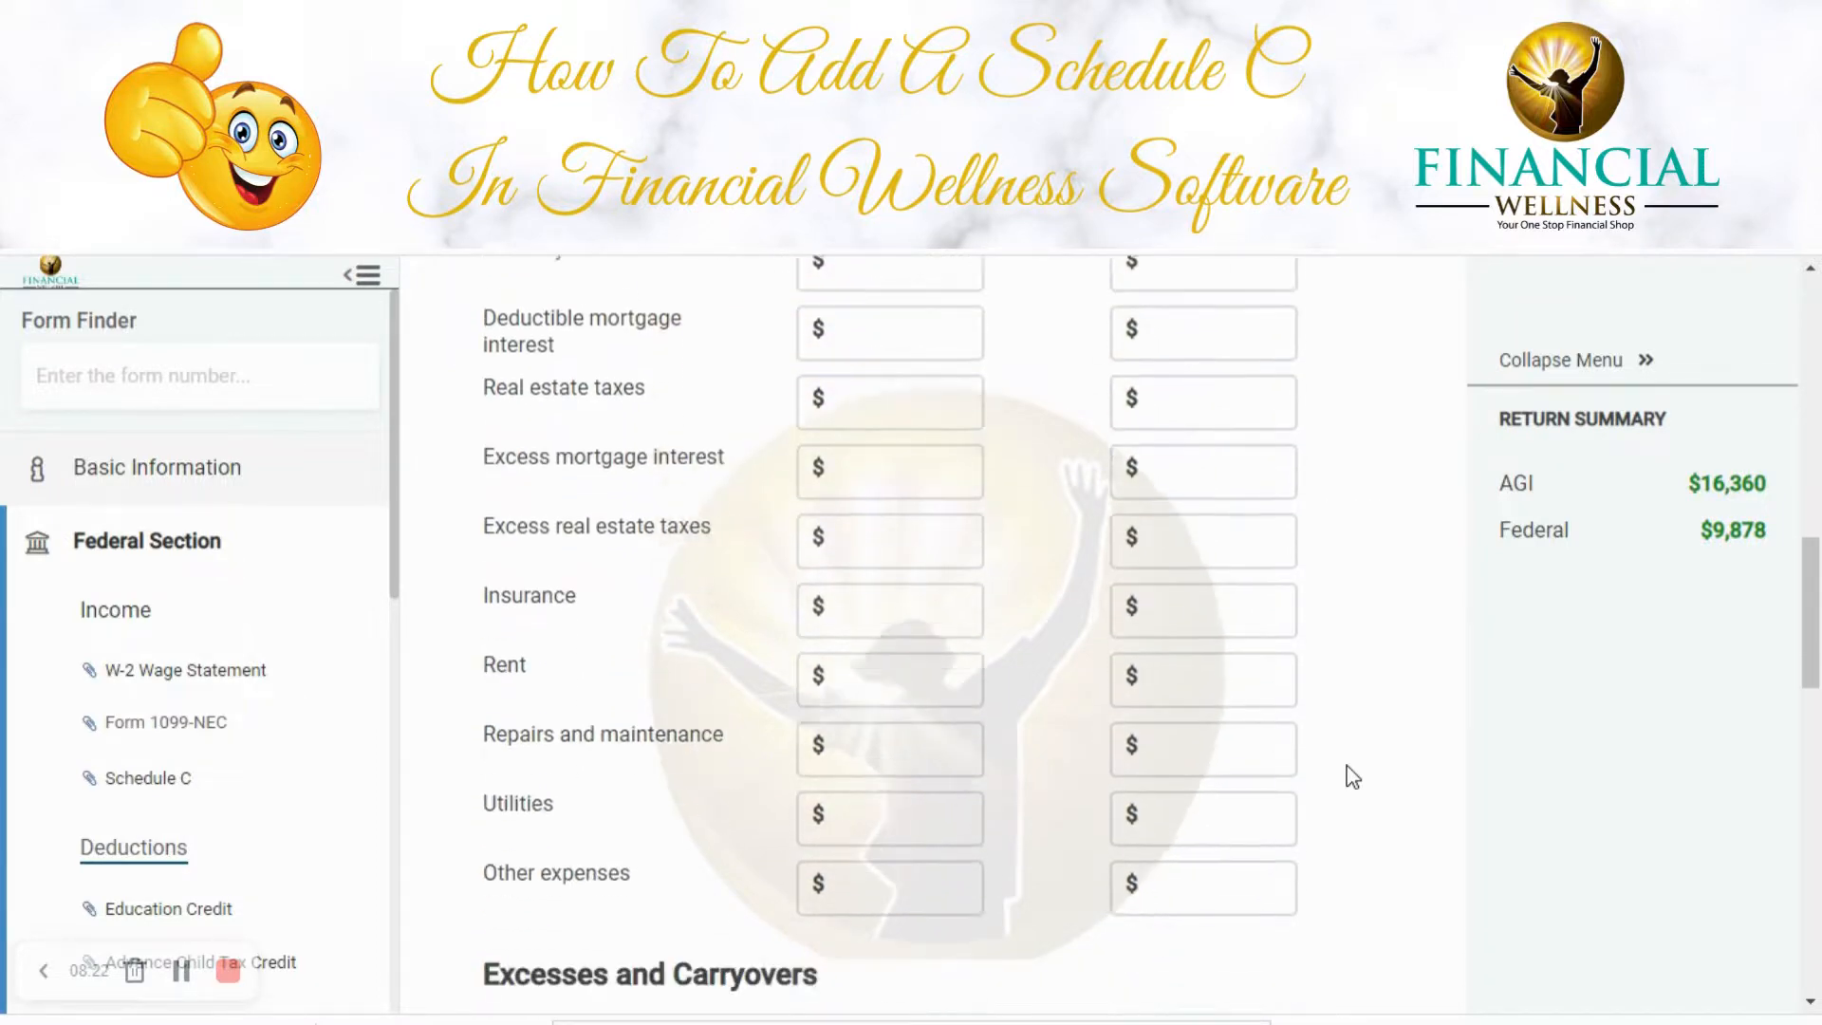
scroll(1353, 776, "down", 9)
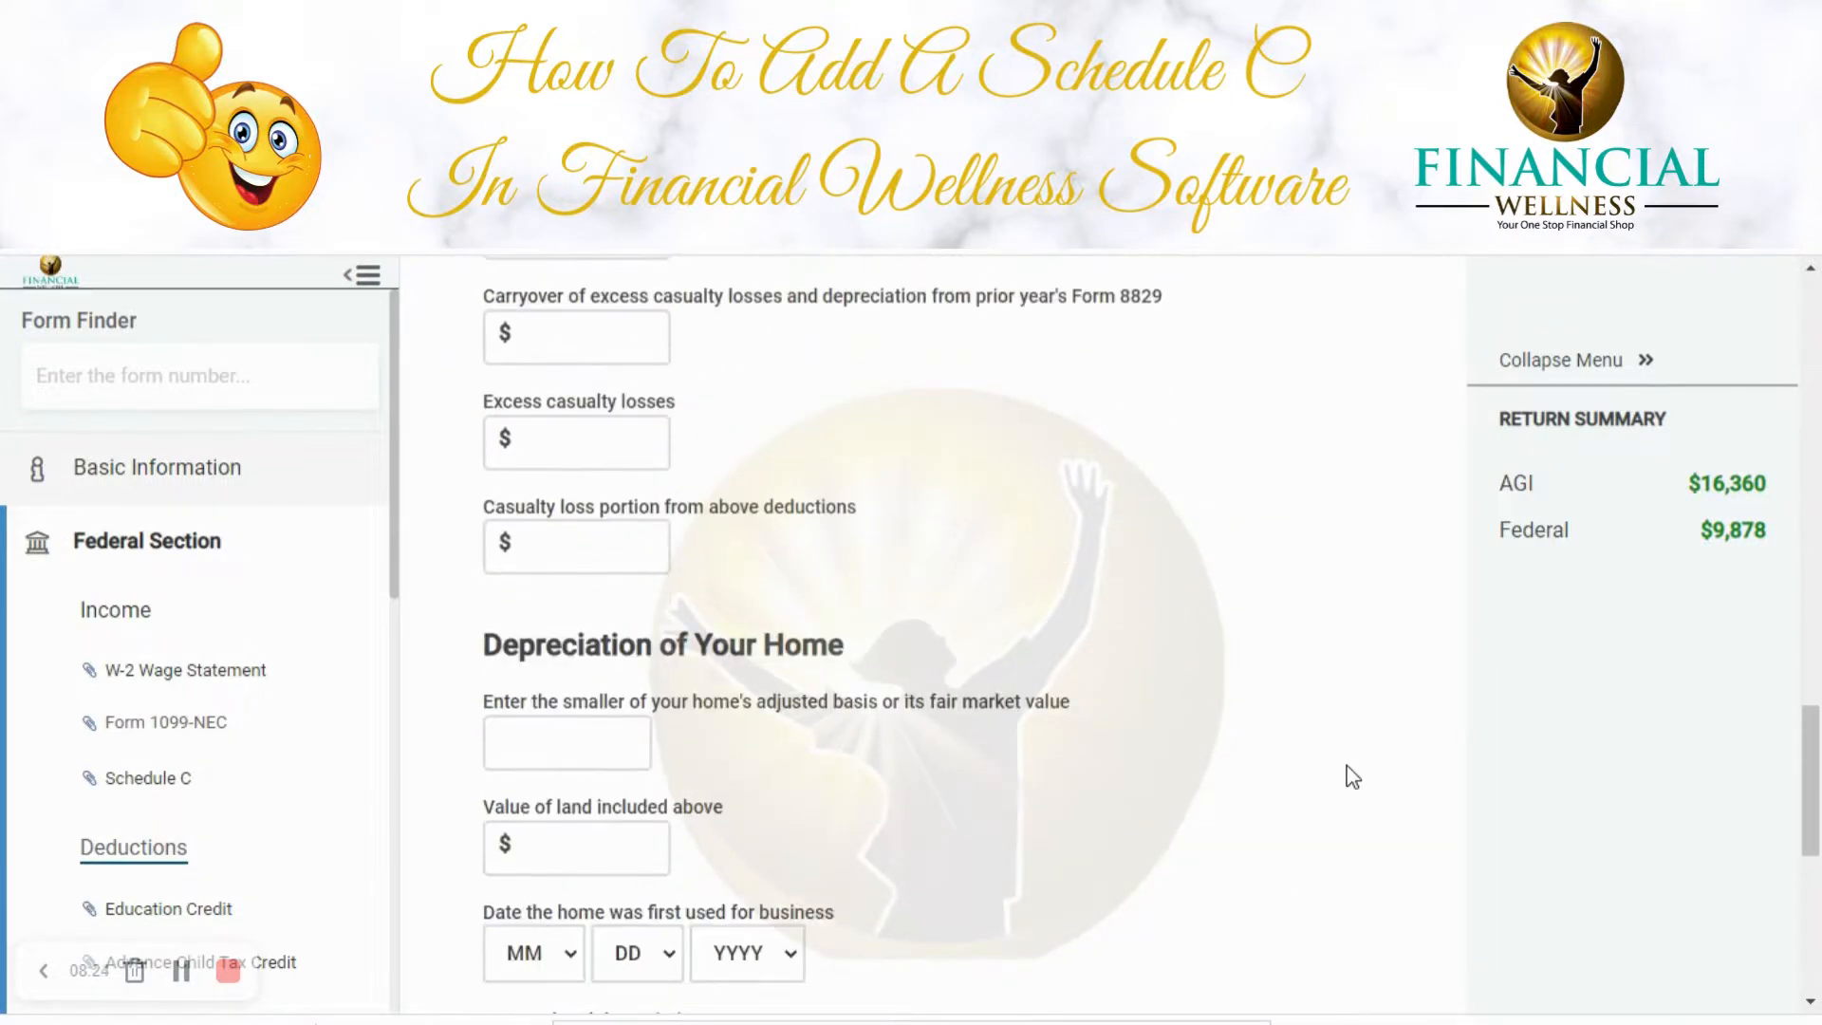
scroll(1352, 777, "down", 6)
scroll(1352, 776, "up", 1)
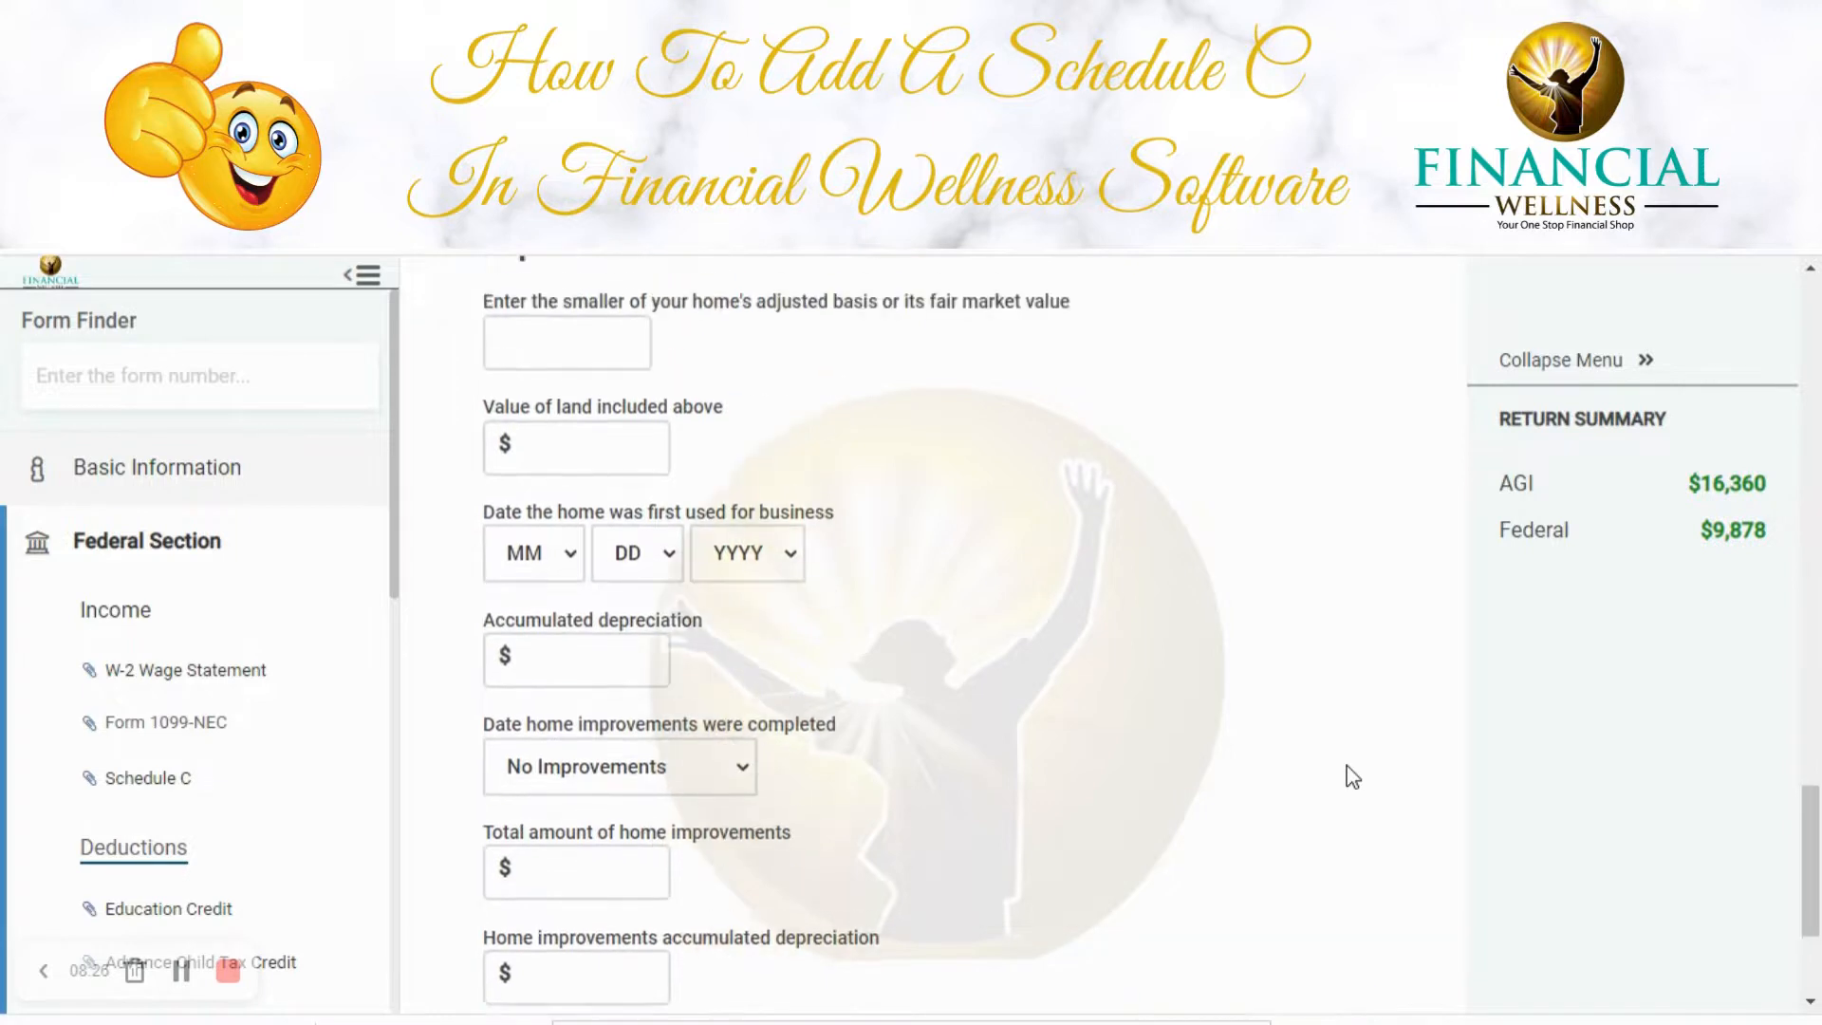
scroll(1352, 776, "down", 1)
left_click(560, 986)
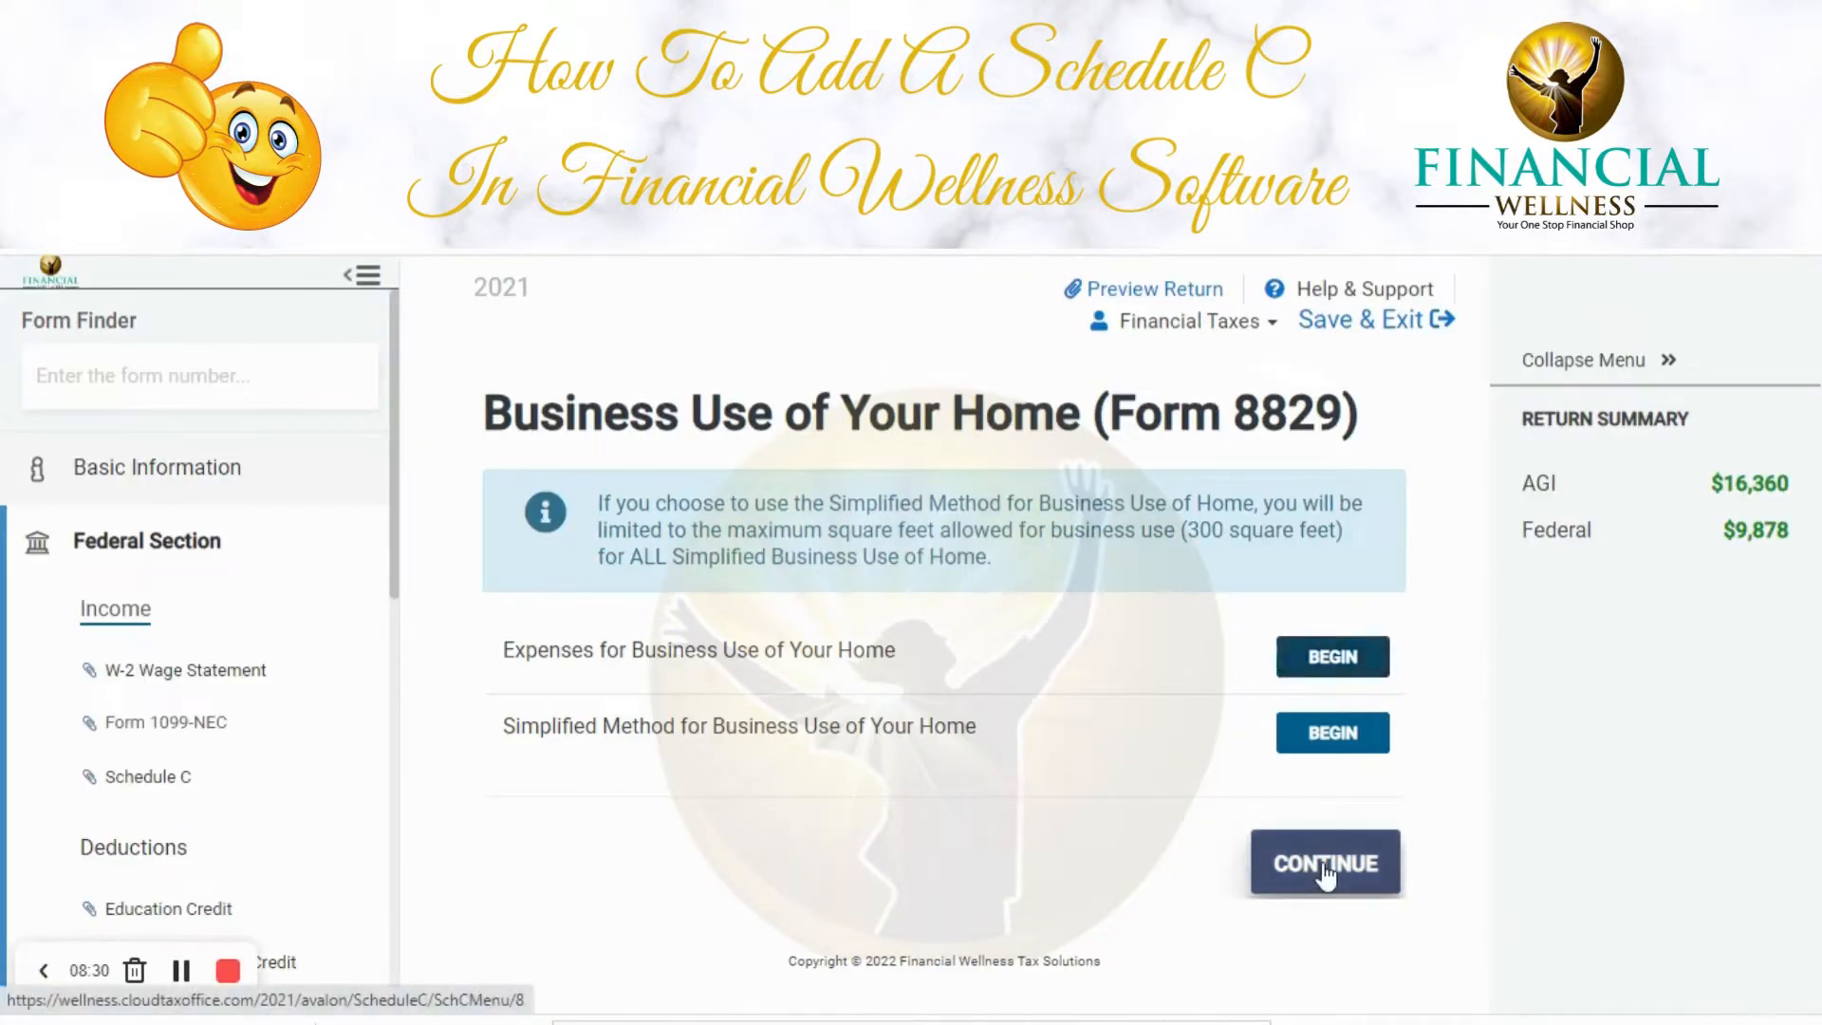
Leave the Business Use of Your Home page and return to the end of the Schedule C section list
left_click(1325, 863)
scroll(1159, 731, "down", 3)
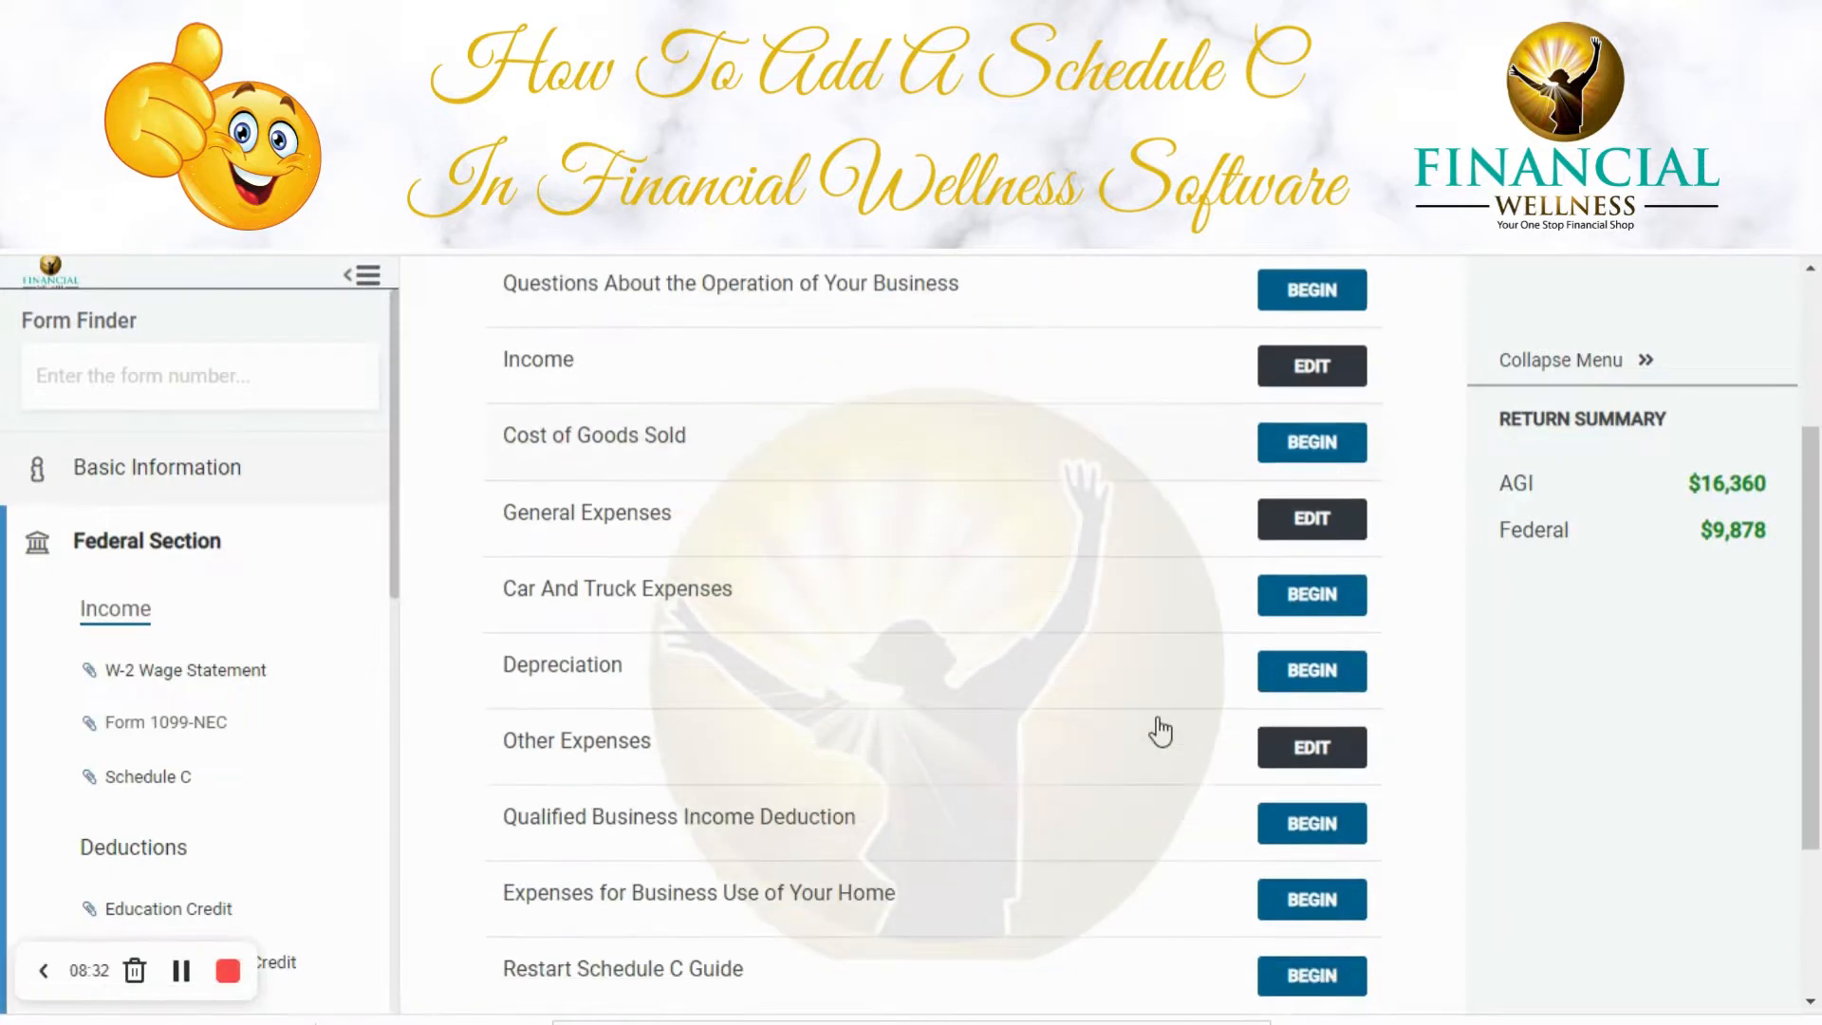
scroll(1160, 731, "down", 3)
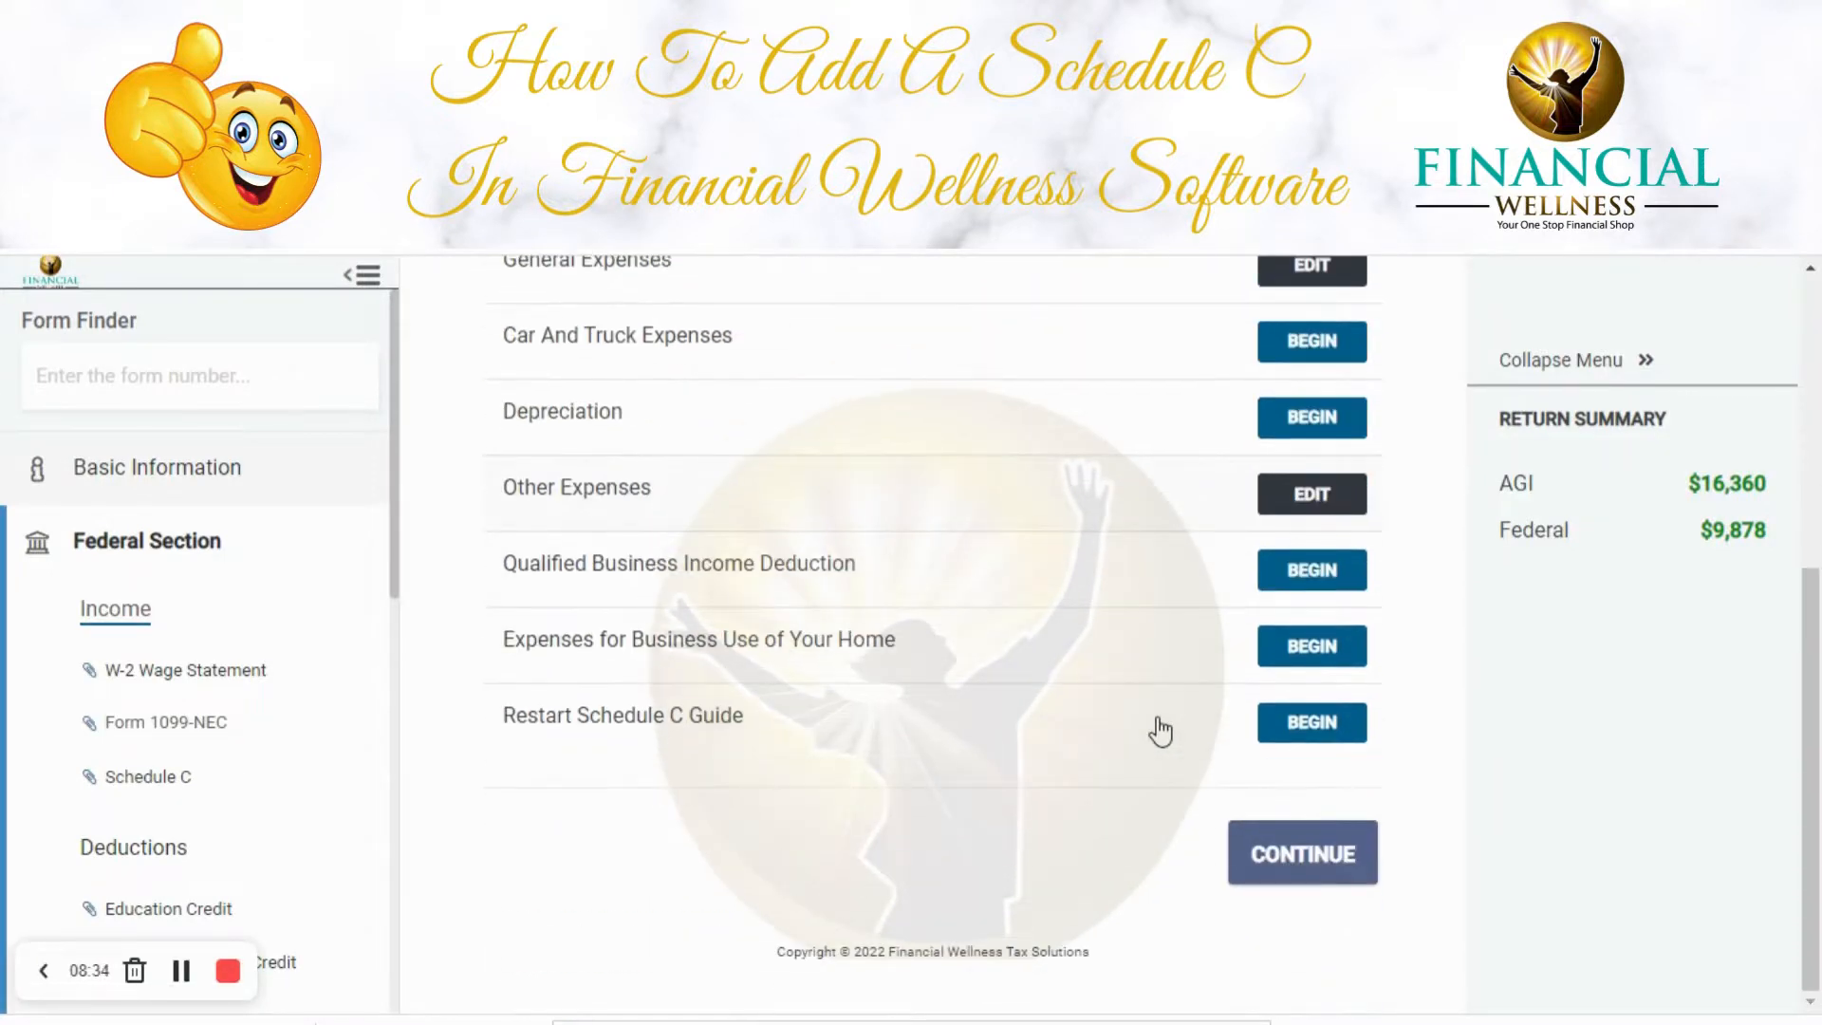